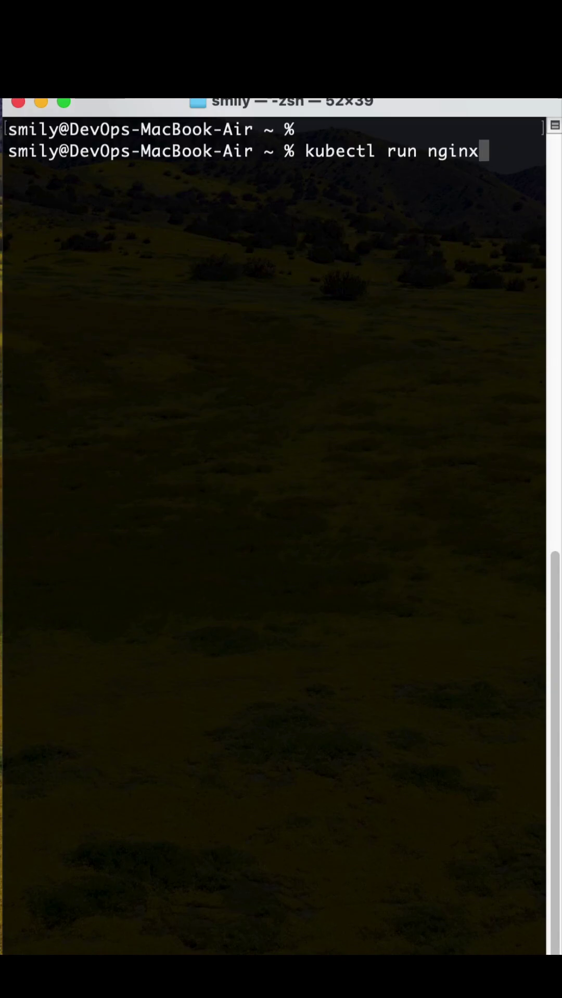
{"action": "type", "text": "pod --im"}
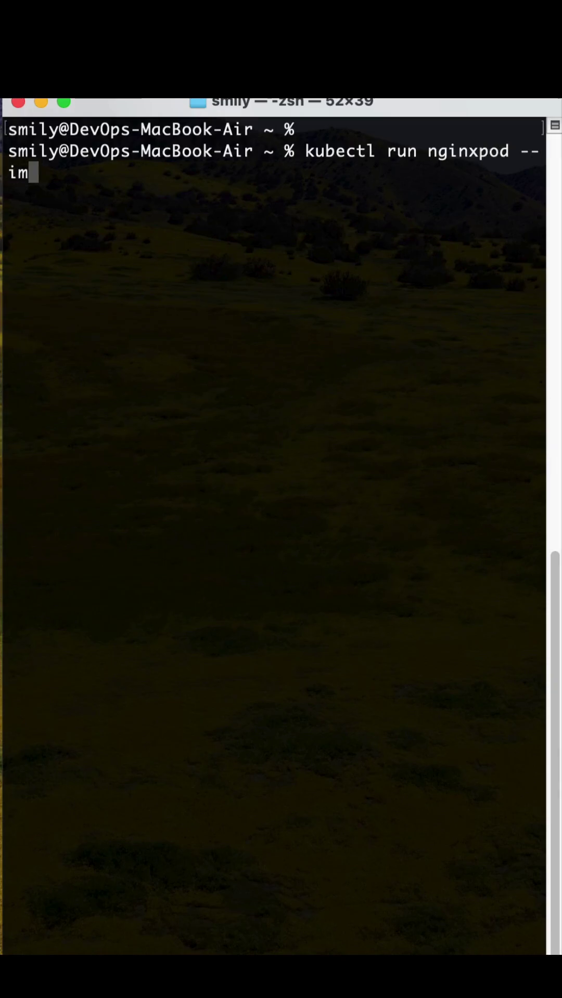
{"action": "type", "text": "age=ngi"}
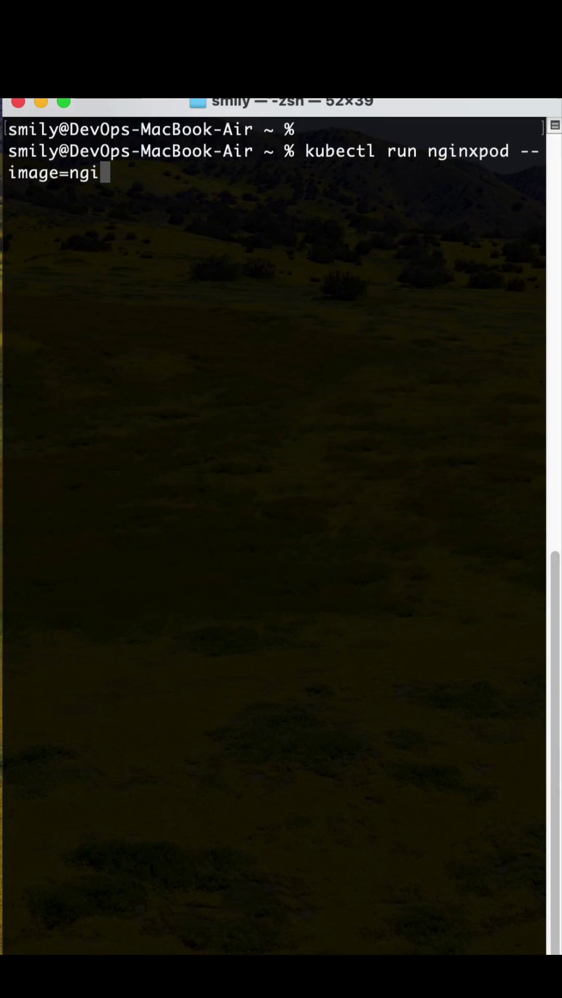
{"action": "type", "text": "nx"}
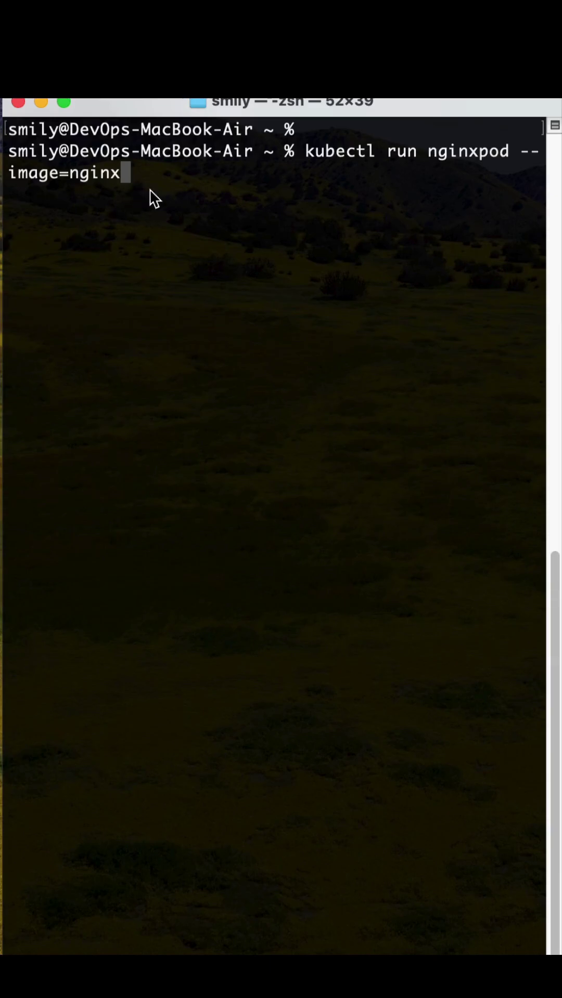
- Run the nginxpod creation command, then list pods showing nginxpod Running 1/1 with 0 restarts
{"action": "key", "text": "Return"}
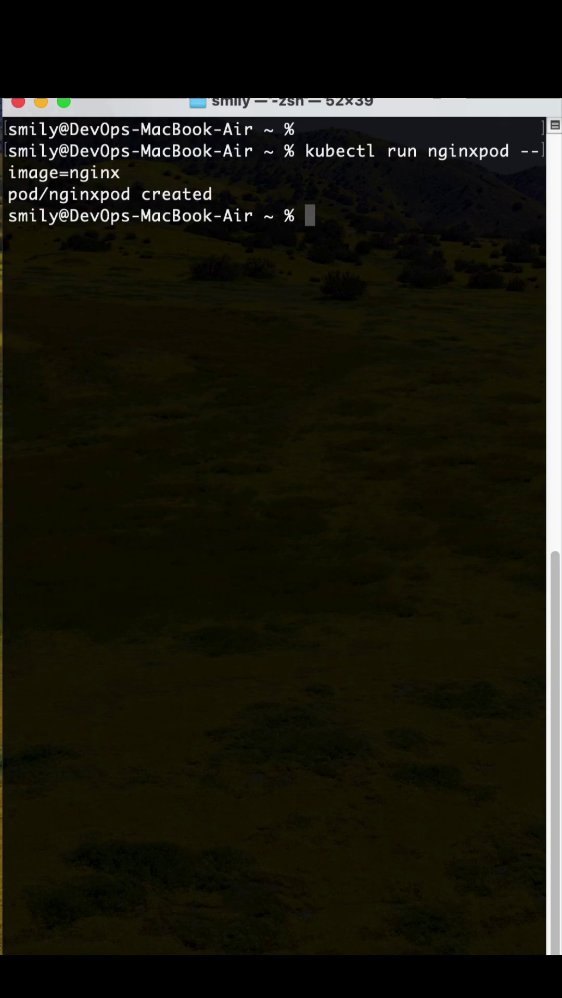
{"action": "type", "text": "k"}
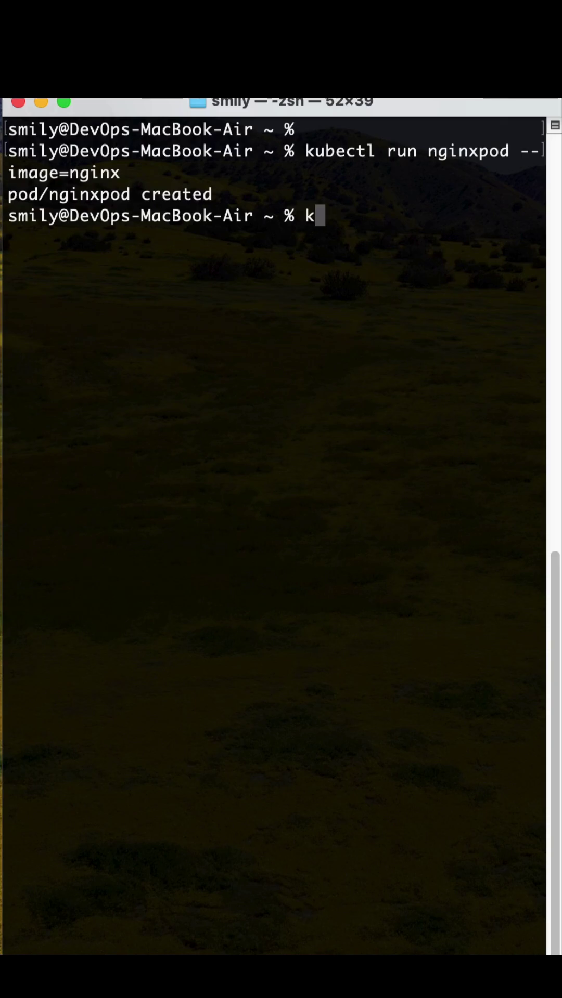
{"action": "type", "text": "ubectl gt"}
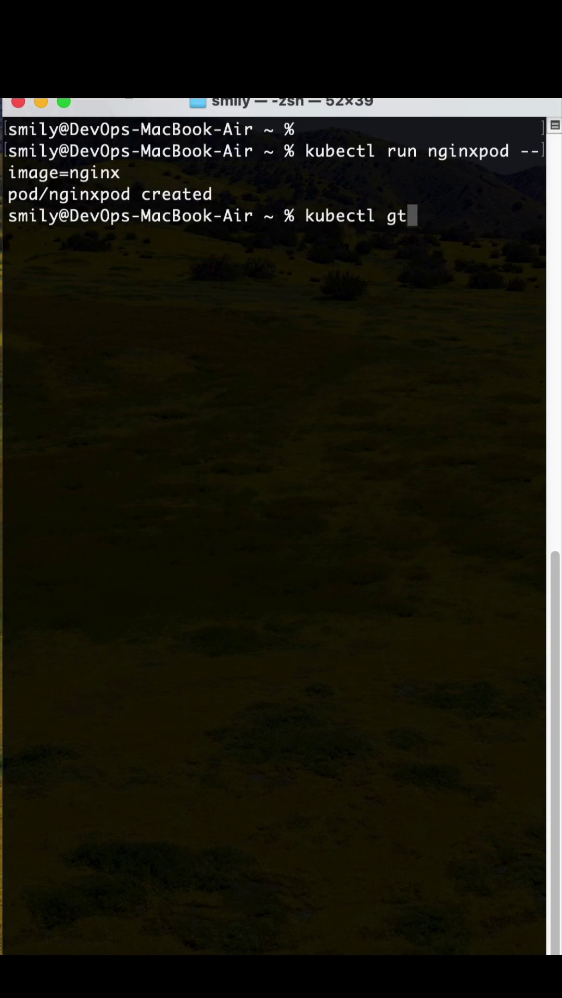
{"action": "key", "text": "BackSpace"}
{"action": "type", "text": "er p"}
{"action": "key", "text": "BackSpace"}
{"action": "key", "text": "BackSpace"}
{"action": "key", "text": "BackSpace"}
{"action": "type", "text": "t"}
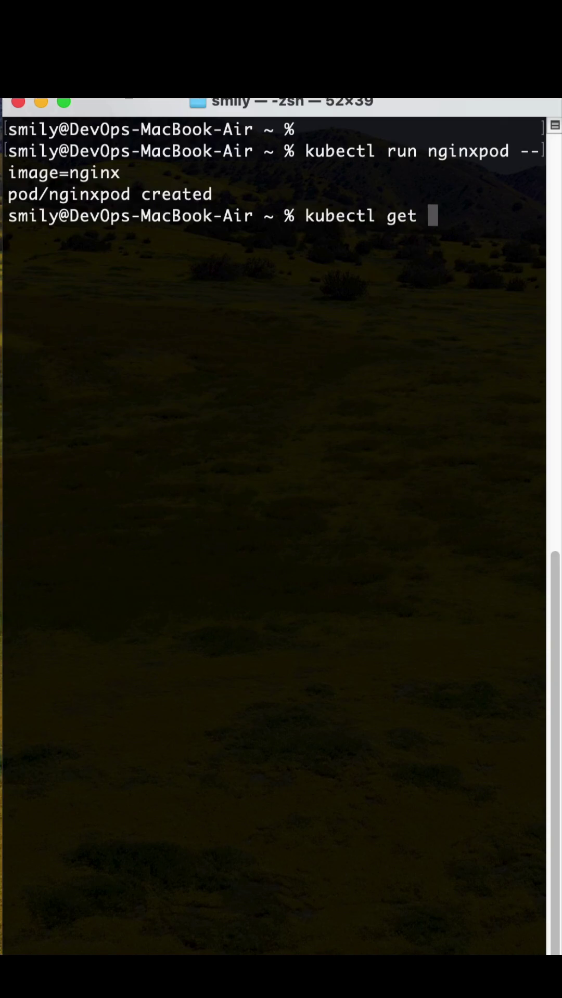
{"action": "type", "text": " pod"}
{"action": "key", "text": "Return"}
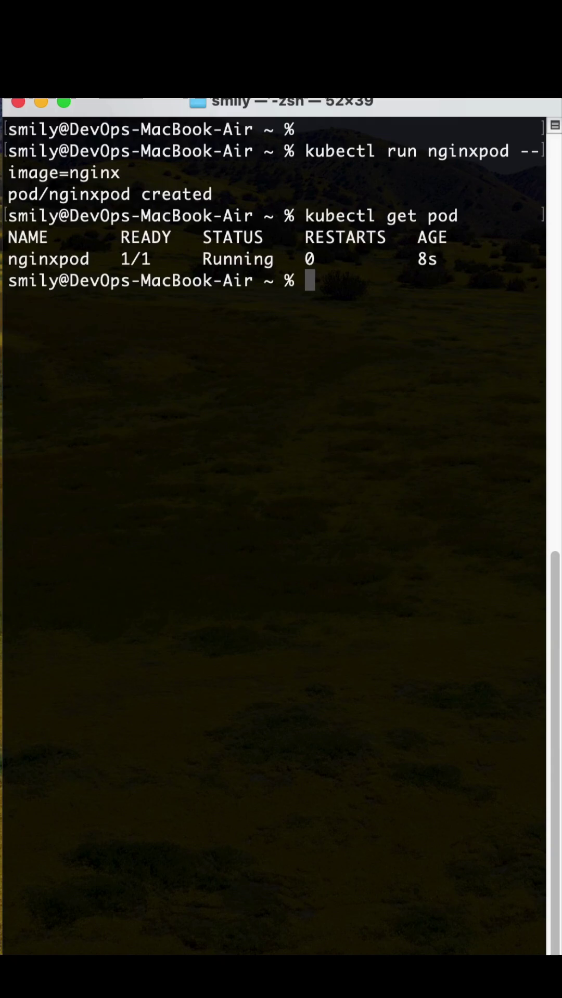
{"action": "type", "text": "vi "}
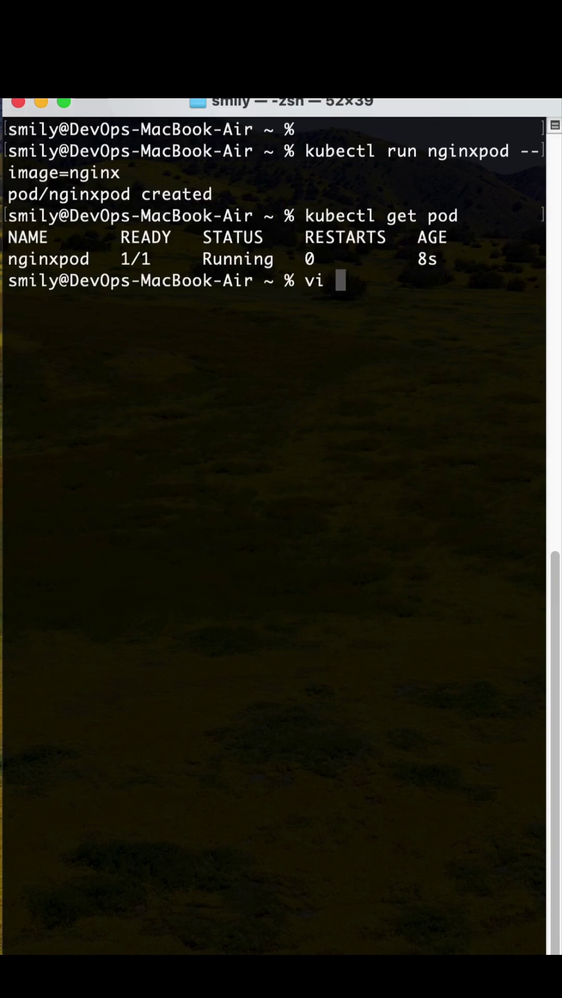
{"action": "type", "text": "nginxp"}
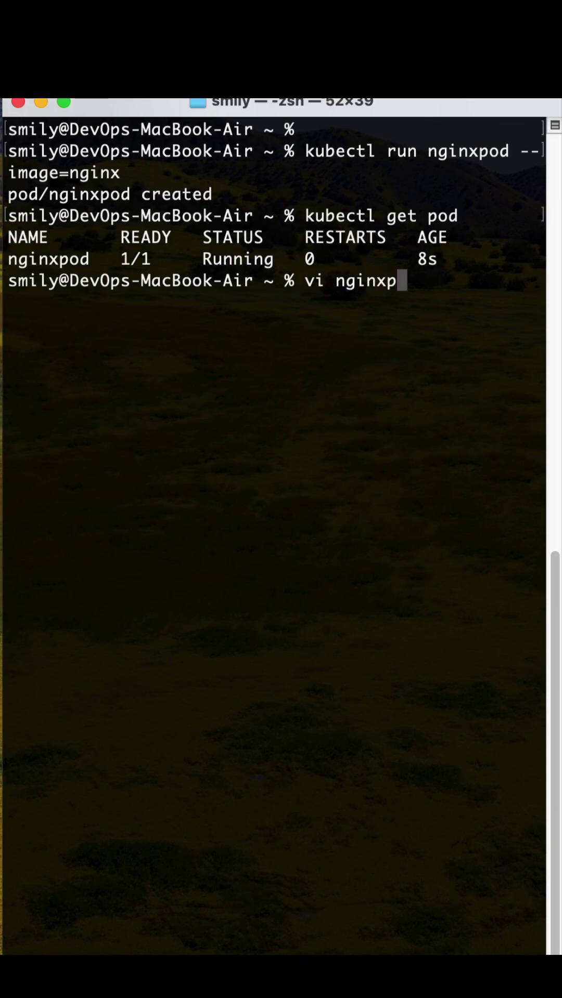
{"action": "type", "text": "od1."}
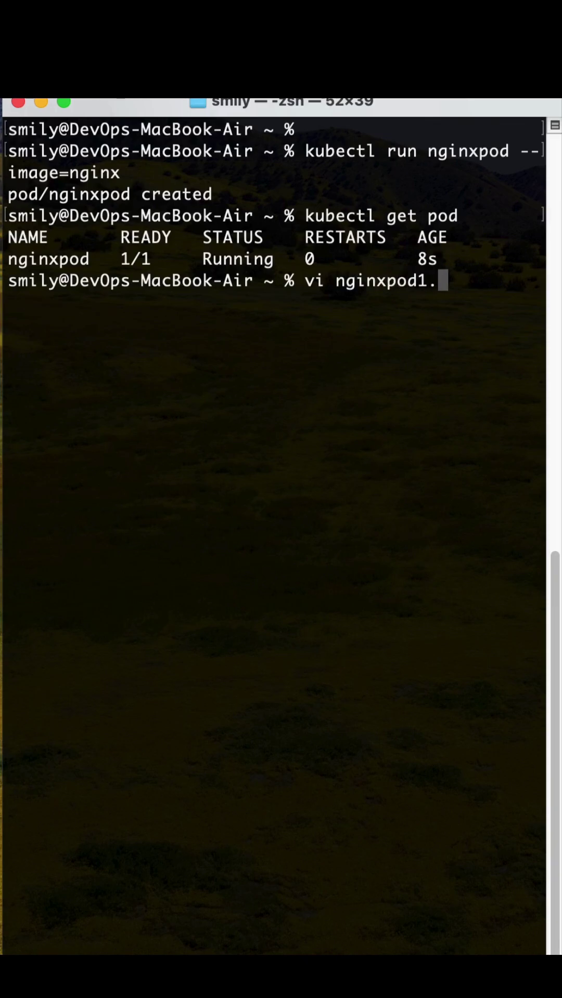
{"action": "type", "text": "yml"}
- Start nginxpod1.yml in vi with the lines apiVersion: v1, kind: Pod and metadata:
{"action": "key", "text": "Return"}
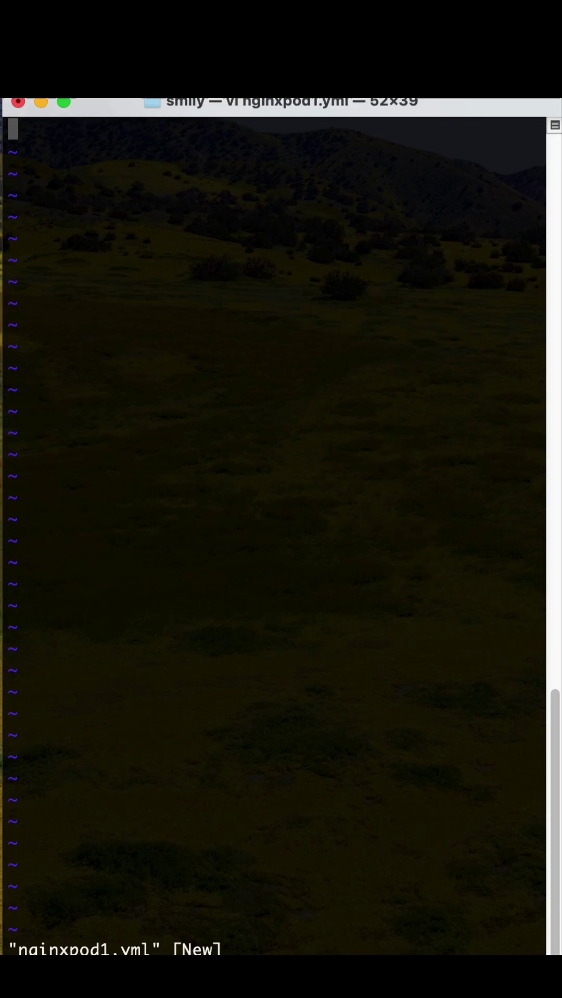
{"action": "type", "text": "i"}
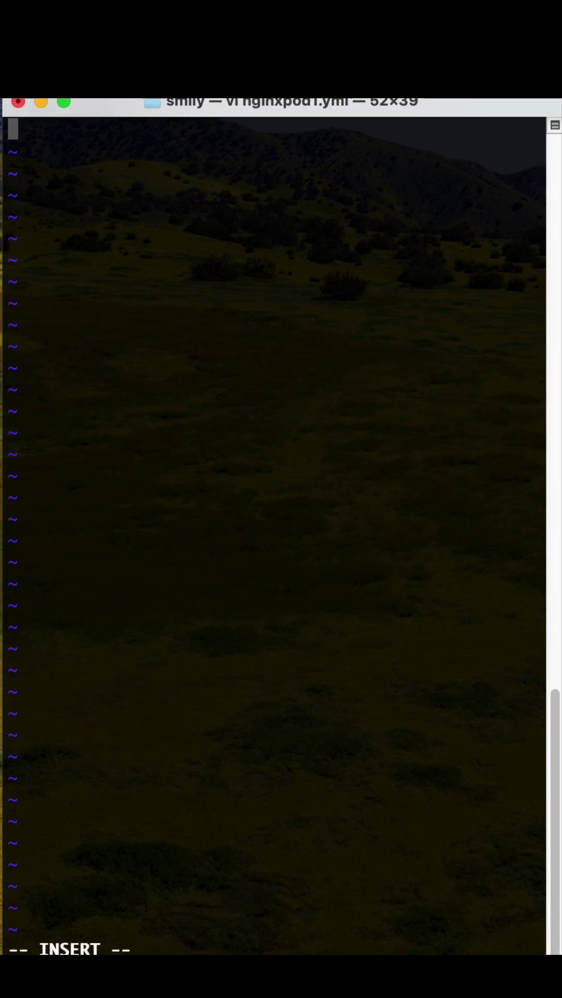
{"action": "type", "text": "api"}
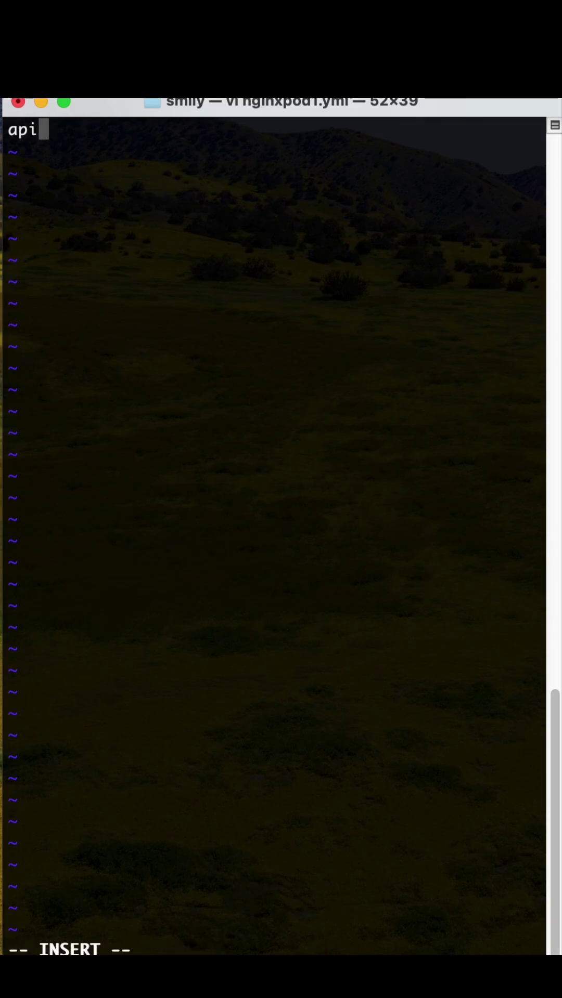
{"action": "type", "text": "Version:"}
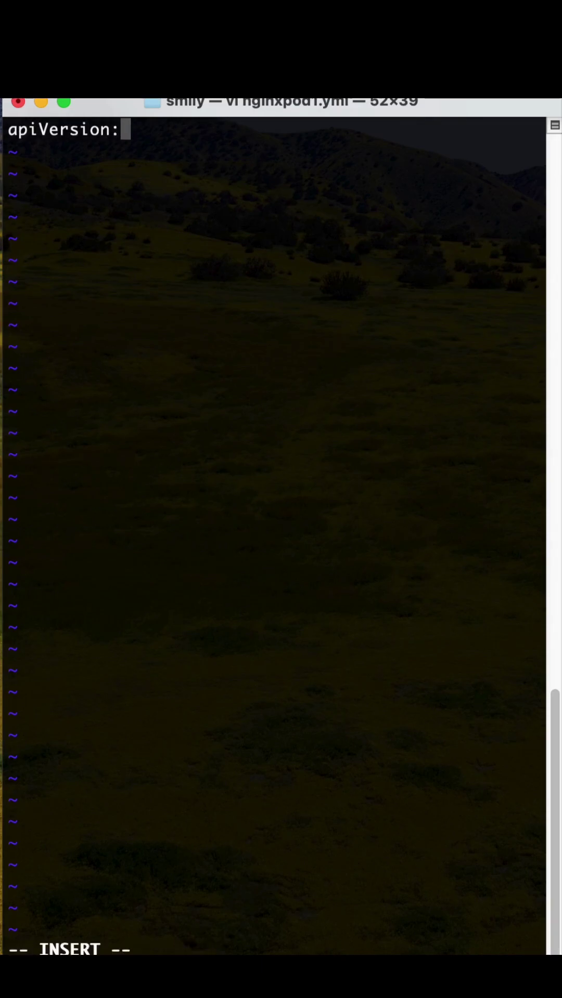
{"action": "type", "text": " v1"}
{"action": "key", "text": "Return"}
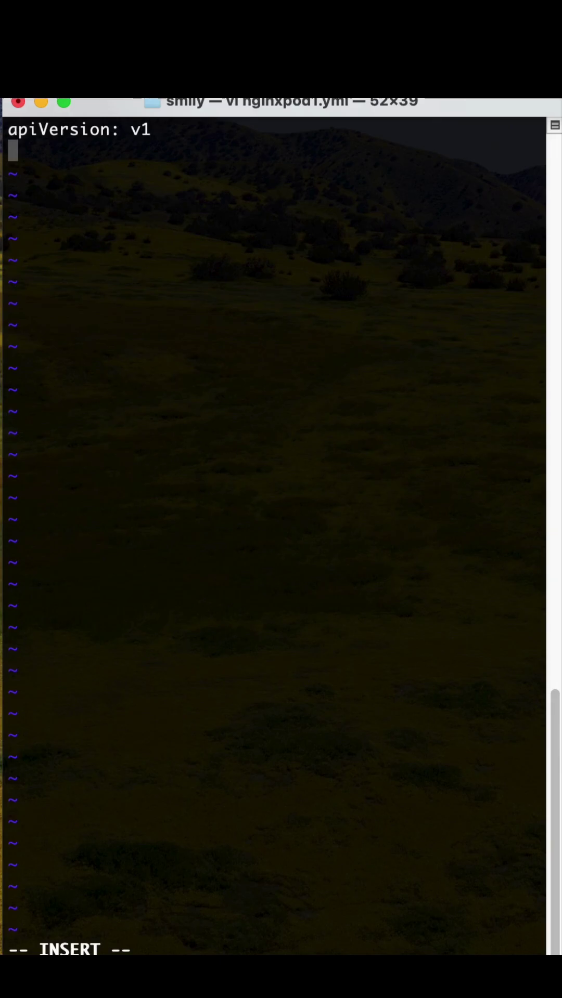
{"action": "type", "text": "kind: P"}
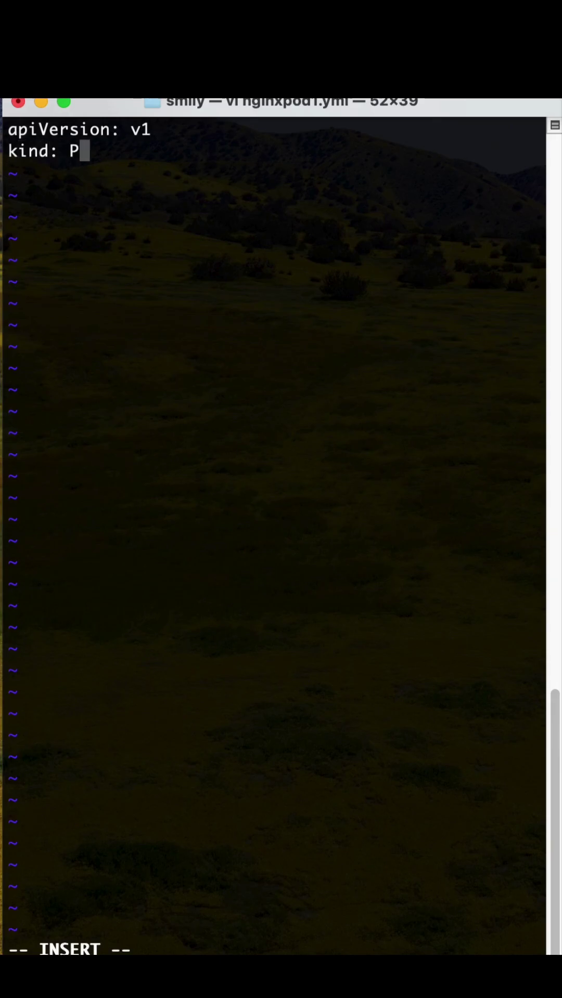
{"action": "type", "text": "od"}
{"action": "key", "text": "Return"}
{"action": "type", "text": "me"}
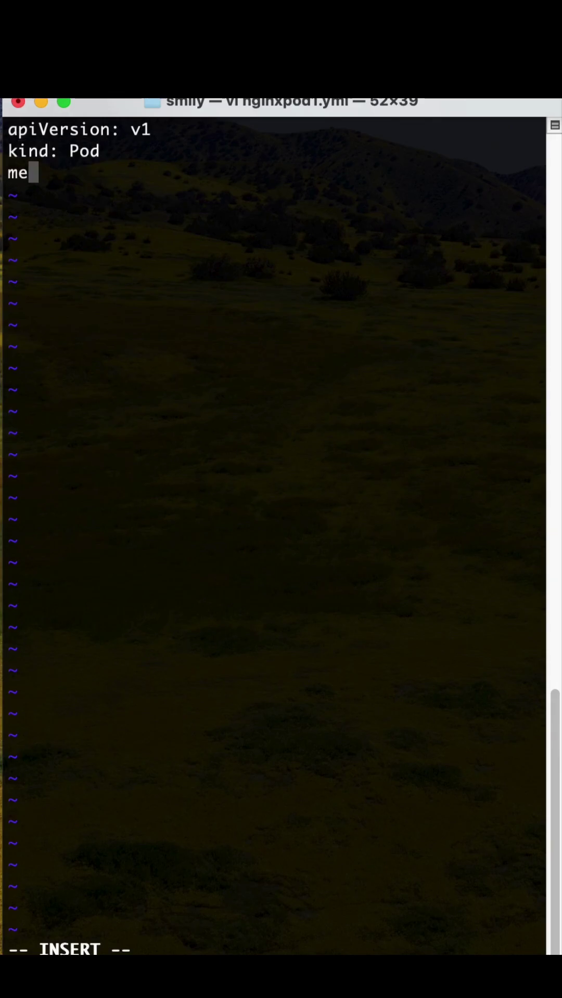
{"action": "type", "text": "tada"}
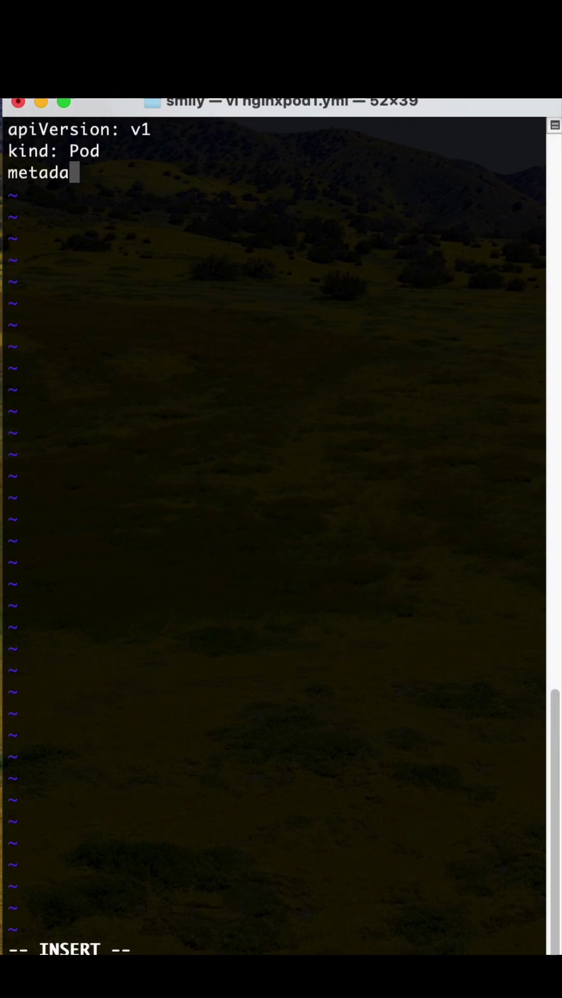
{"action": "type", "text": "ta:"}
{"action": "key", "text": "Return"}
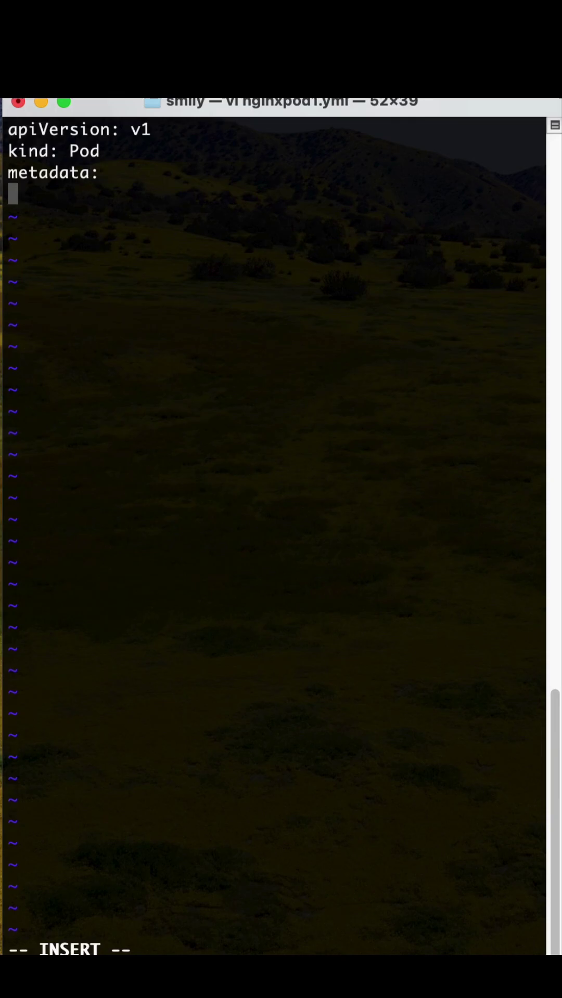
{"action": "type", "text": "na"}
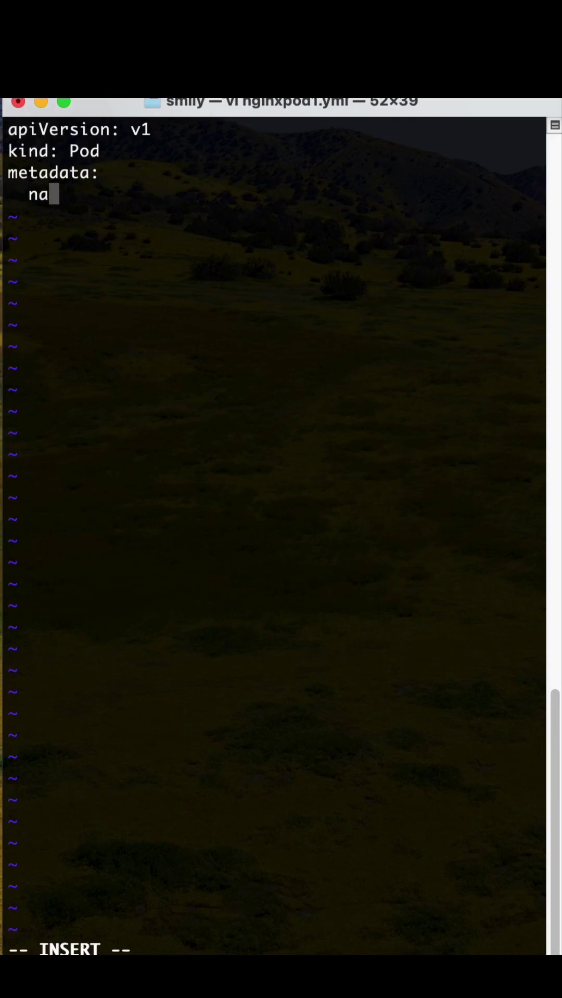
{"action": "type", "text": "me: my"}
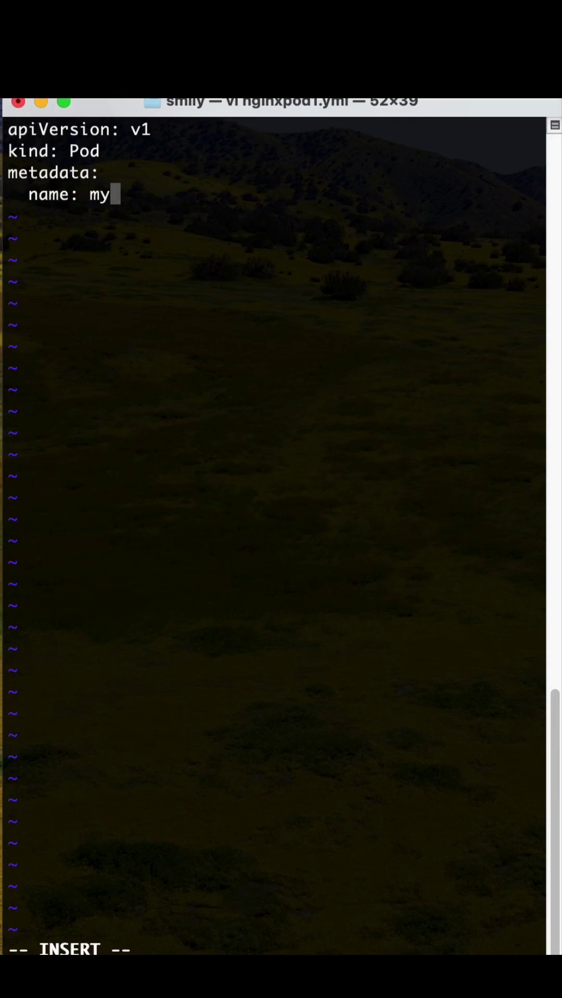
{"action": "type", "text": "apppod"}
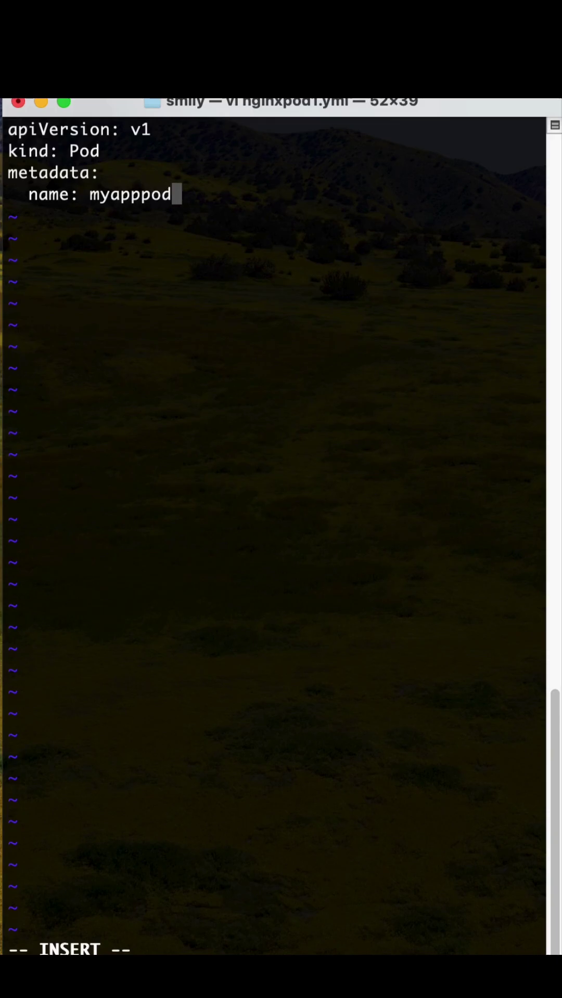
{"action": "type", "text": "-1"}
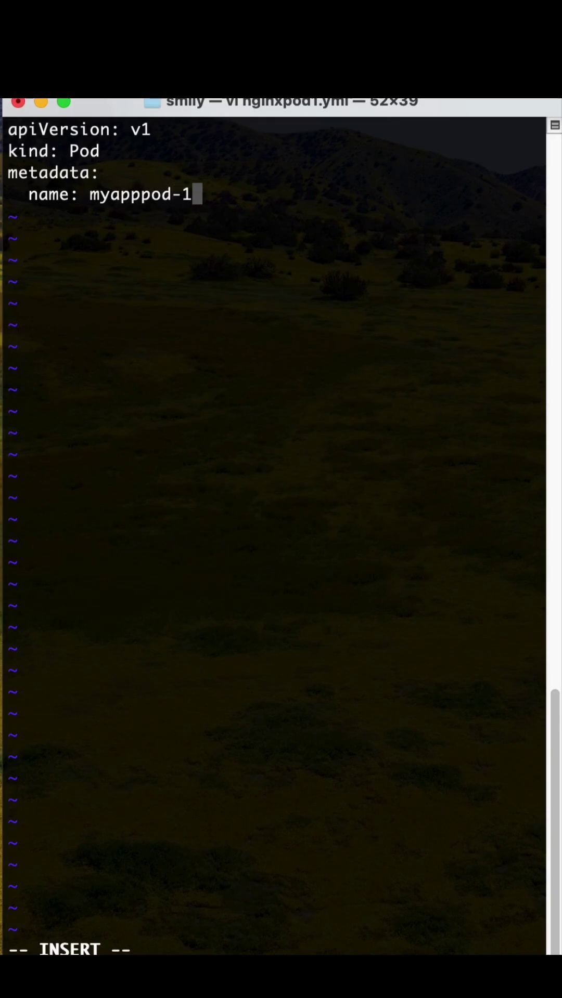
- Name the pod myapppod-1 and add a labels: key with app: myapp beneath it
{"action": "key", "text": "Return"}
{"action": "type", "text": "labes"}
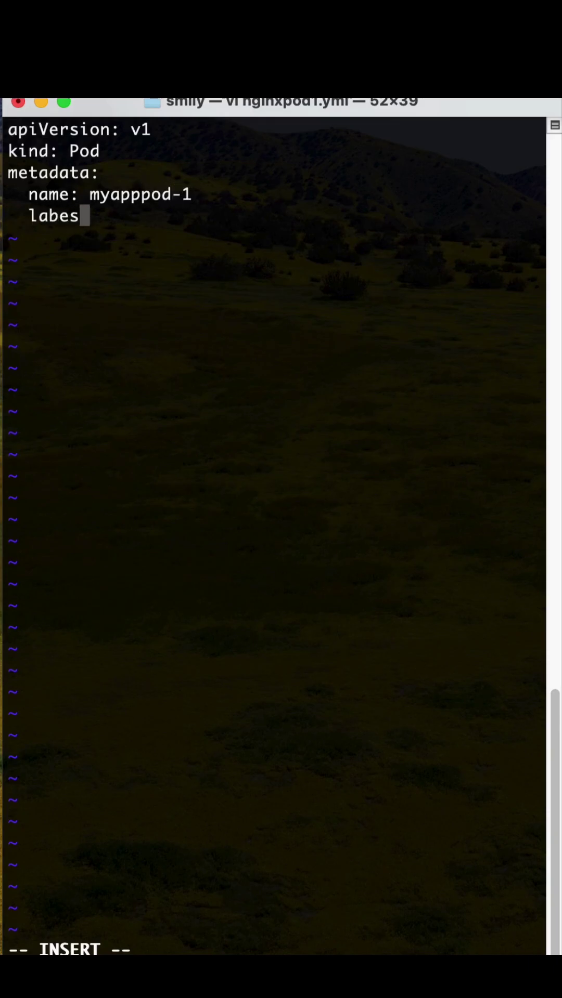
{"action": "type", "text": "l"}
{"action": "key", "text": "BackSpace"}
{"action": "key", "text": "BackSpace"}
{"action": "type", "text": "ls:"}
{"action": "key", "text": "Return"}
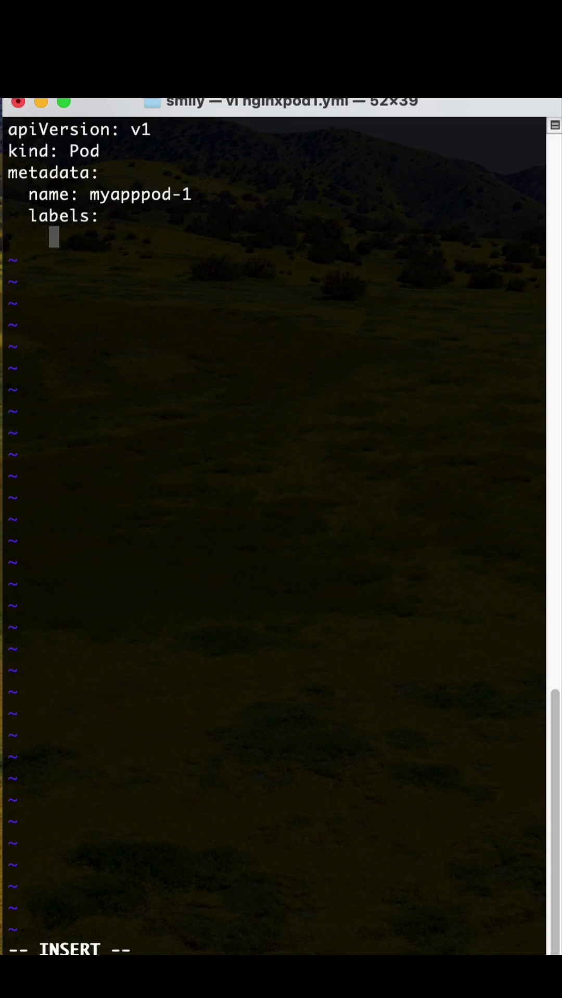
{"action": "type", "text": "app: "}
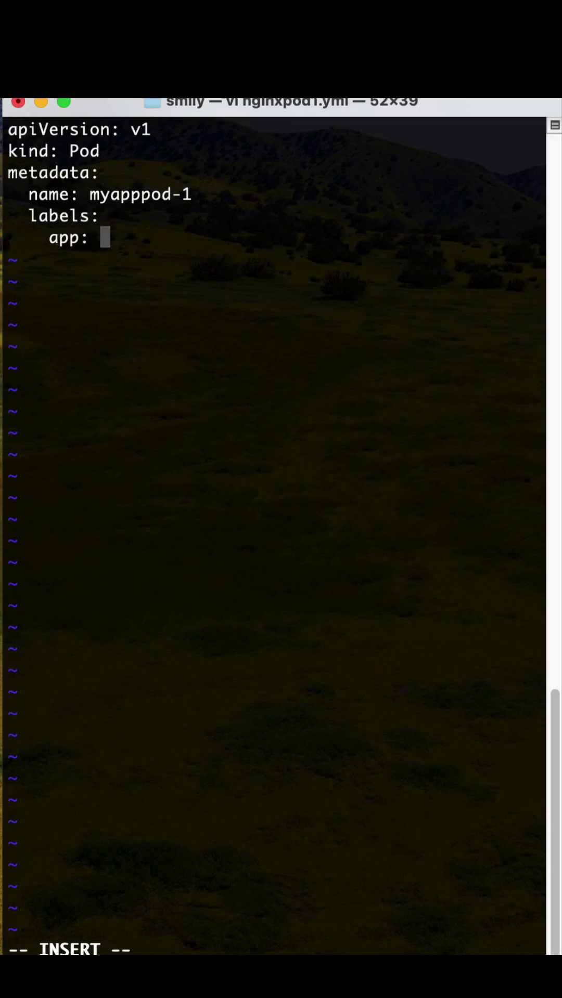
{"action": "type", "text": "mya"}
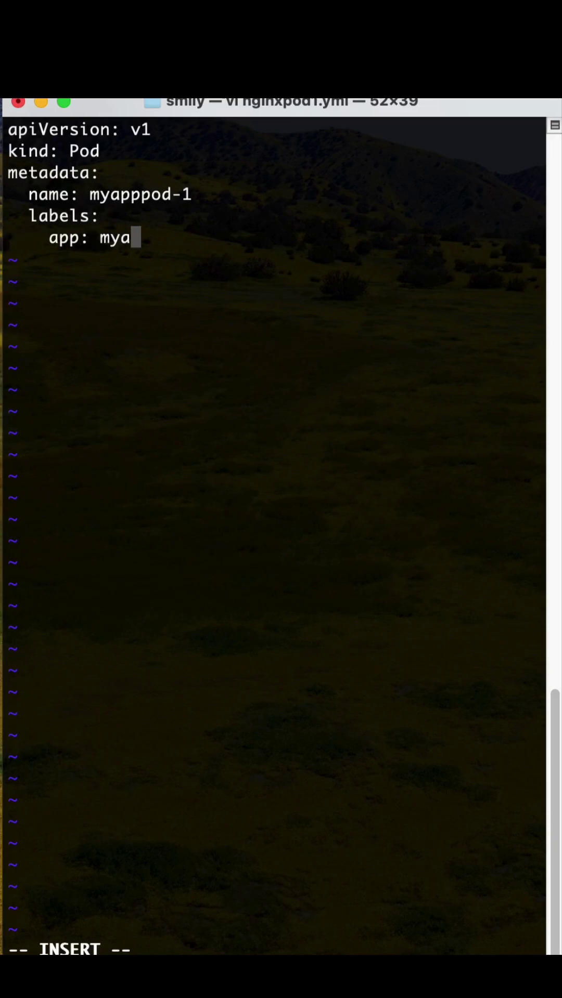
{"action": "type", "text": "pp"}
{"action": "key", "text": "Return"}
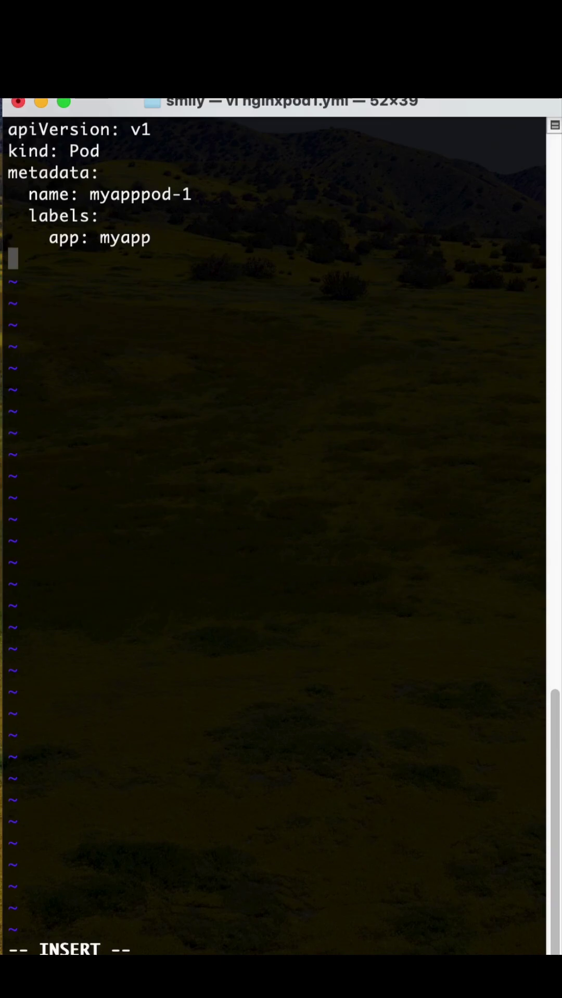
{"action": "type", "text": "tyope"}
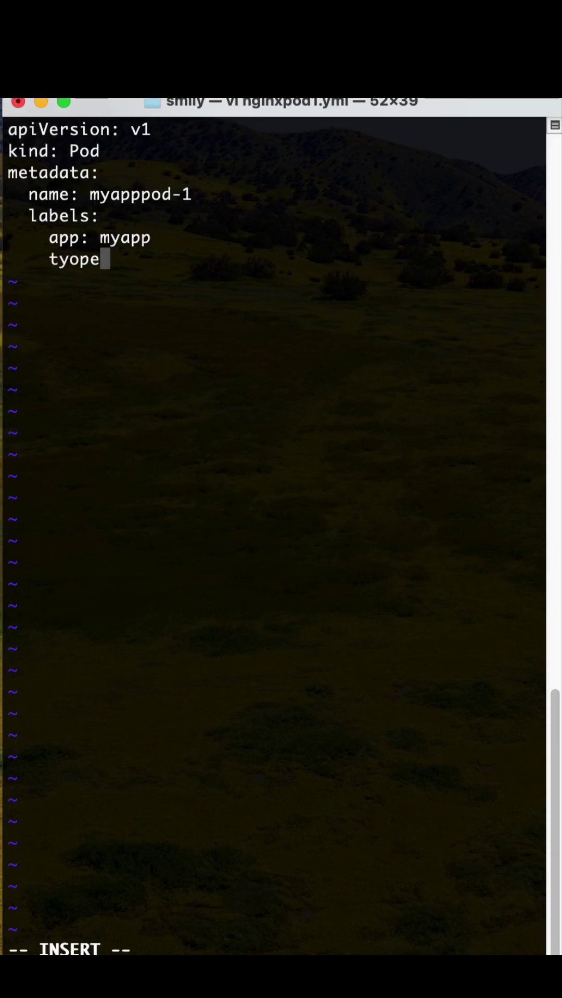
- Add the label type: frontend and begin the top-level spec: section
{"action": "key", "text": "BackSpace"}
{"action": "key", "text": "BackSpace"}
{"action": "type", "text": "e"}
{"action": "key", "text": "BackSpace"}
{"action": "key", "text": "BackSpace"}
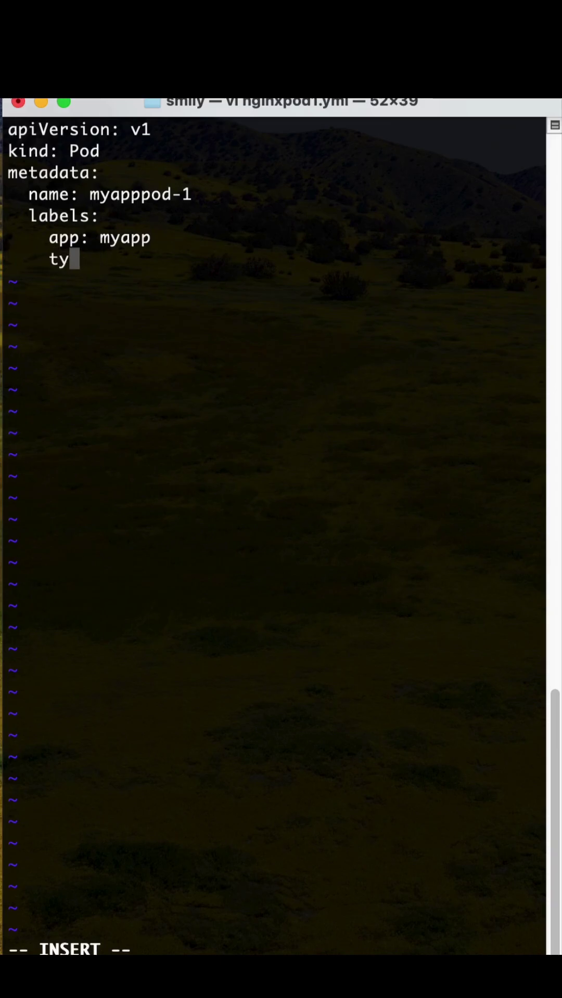
{"action": "type", "text": "pe:"}
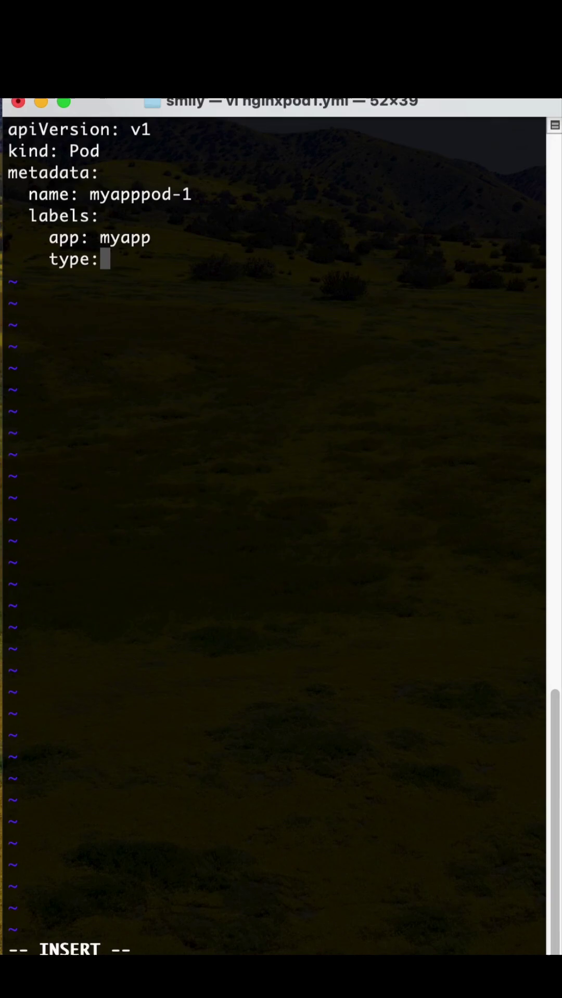
{"action": "type", "text": " froent"}
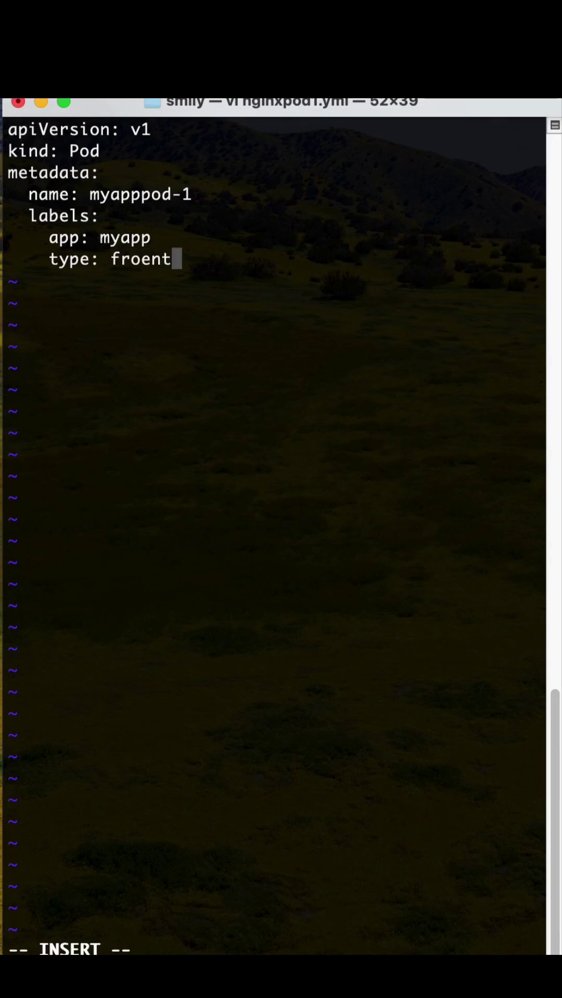
{"action": "key", "text": "BackSpace"}
{"action": "key", "text": "BackSpace"}
{"action": "key", "text": "BackSpace"}
{"action": "type", "text": "ntend"}
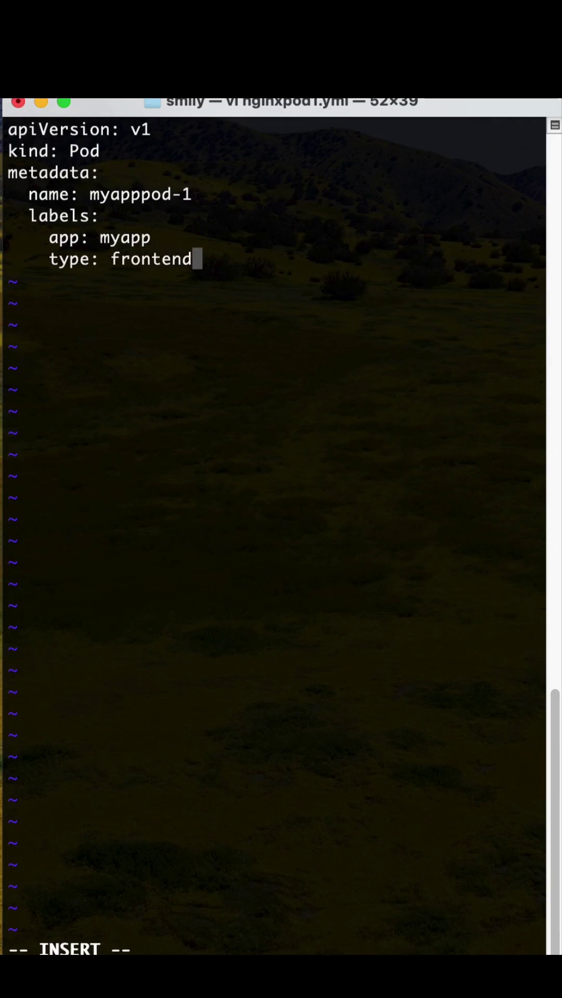
{"action": "key", "text": "Return"}
{"action": "type", "text": "spec"}
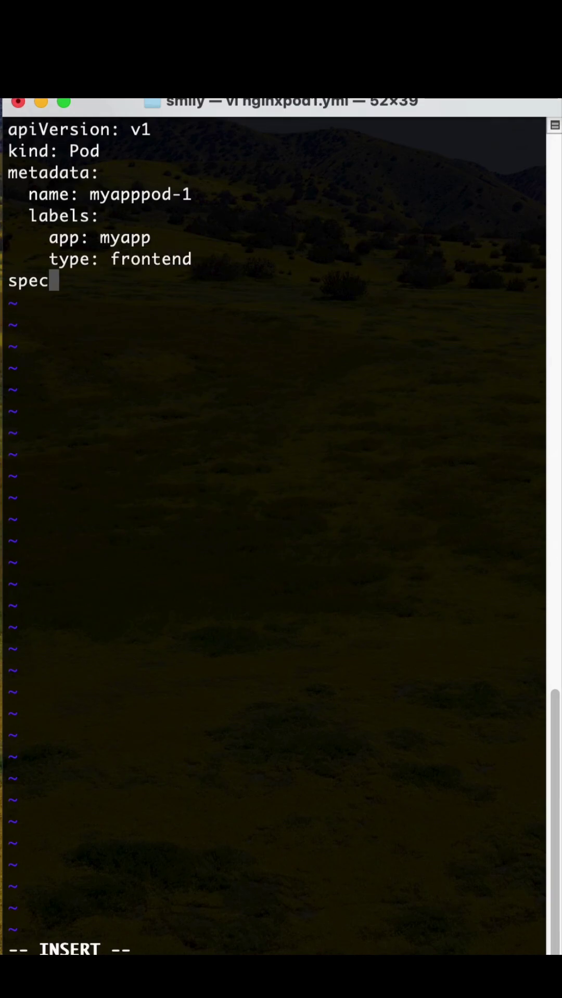
{"action": "type", "text": ":"}
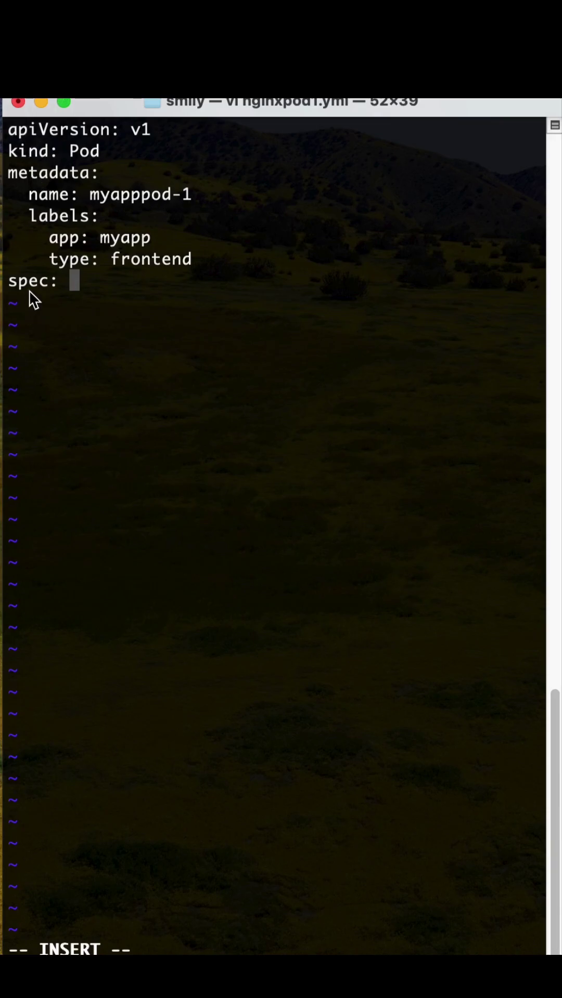
- Under spec, define containers with nginx-container using the nginx image and leave insert mode
{"action": "key", "text": "Return"}
{"action": "type", "text": "cont"}
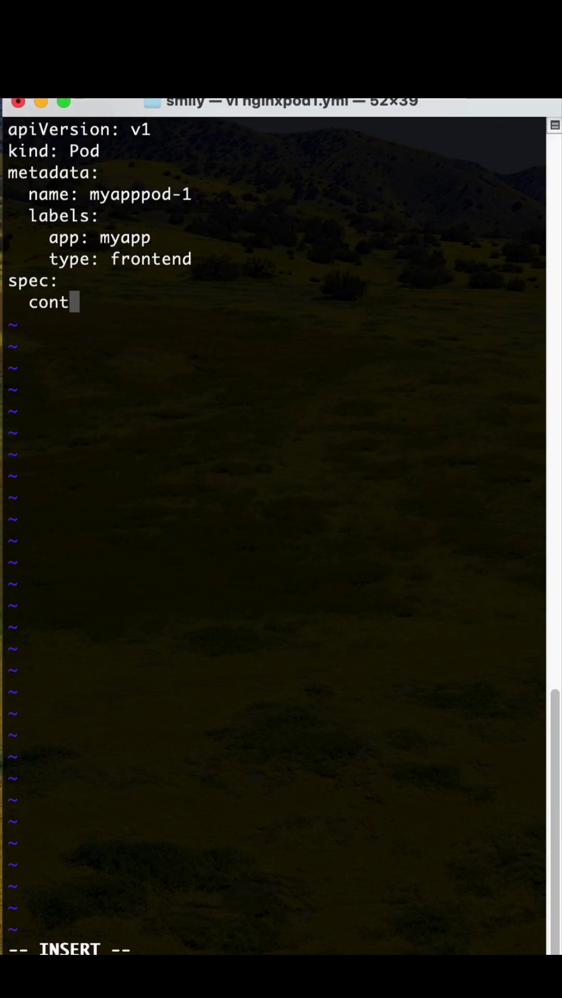
{"action": "type", "text": "ainers:"}
{"action": "key", "text": "Return"}
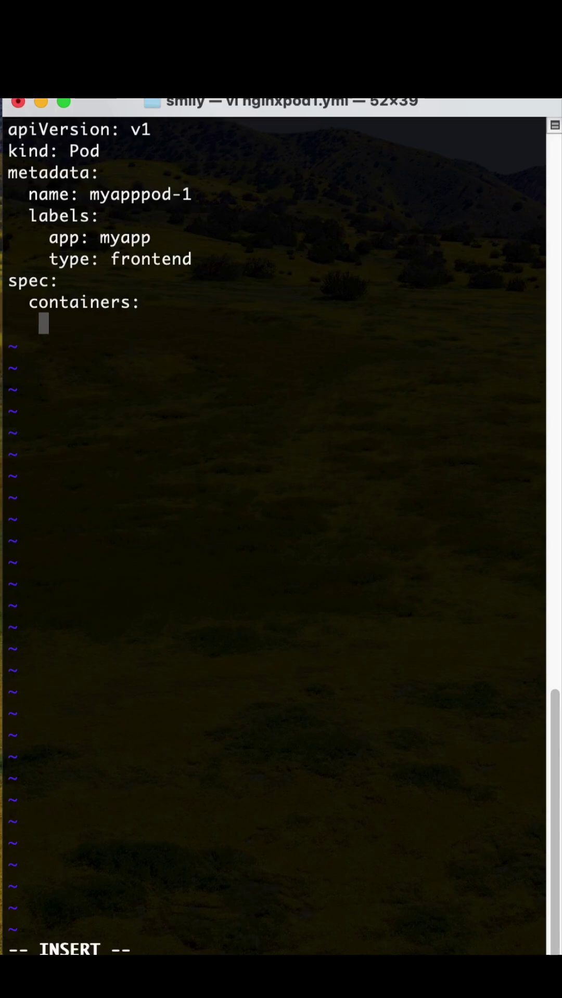
{"action": "type", "text": "- name"}
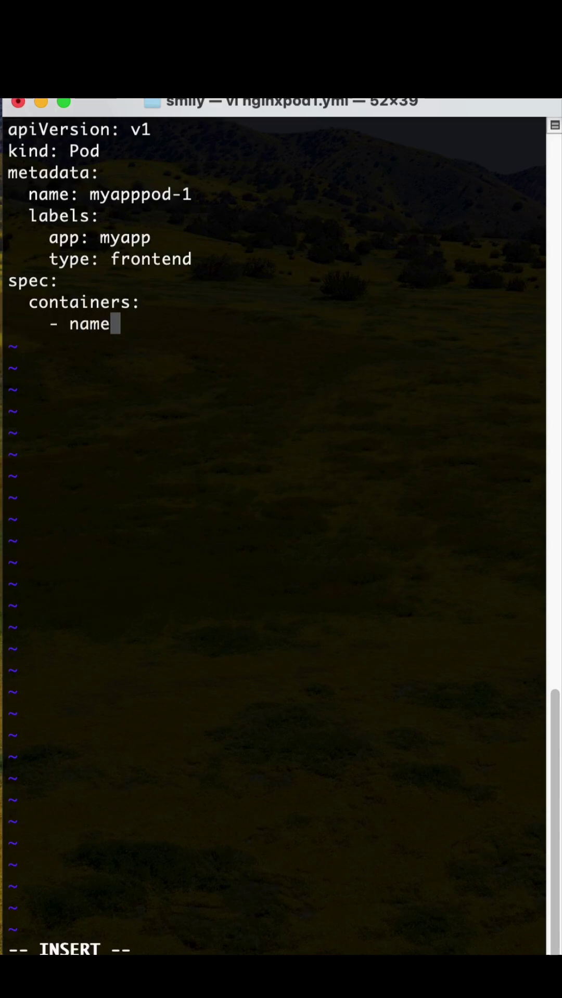
{"action": "type", "text": ": ngin"}
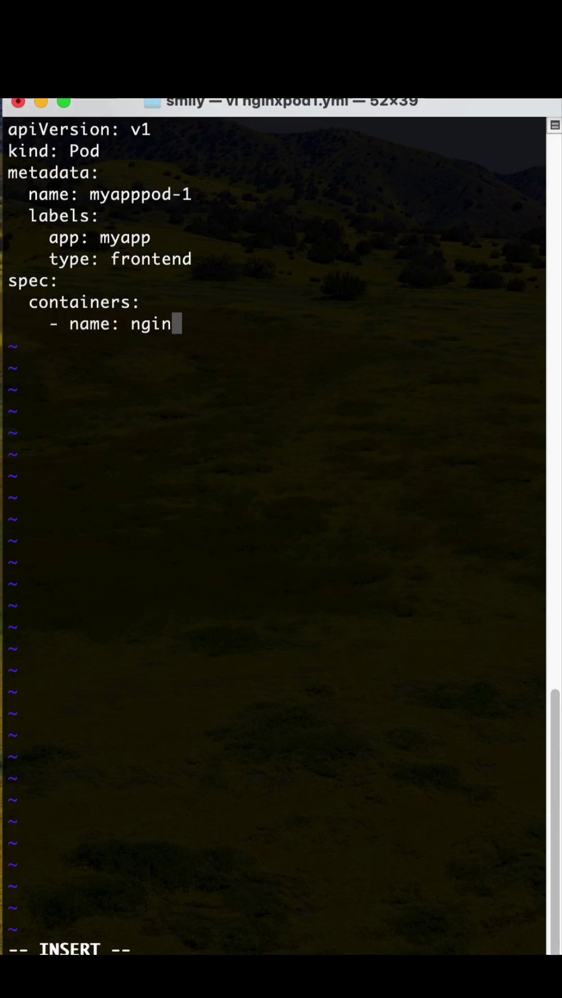
{"action": "type", "text": "x"}
{"action": "key", "text": "Return"}
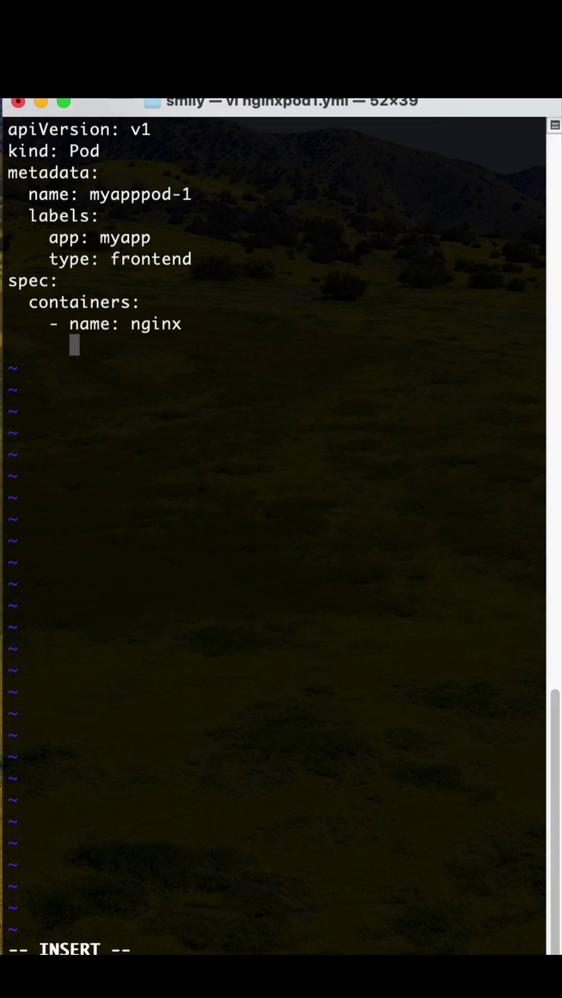
{"action": "type", "text": "image: ngi"}
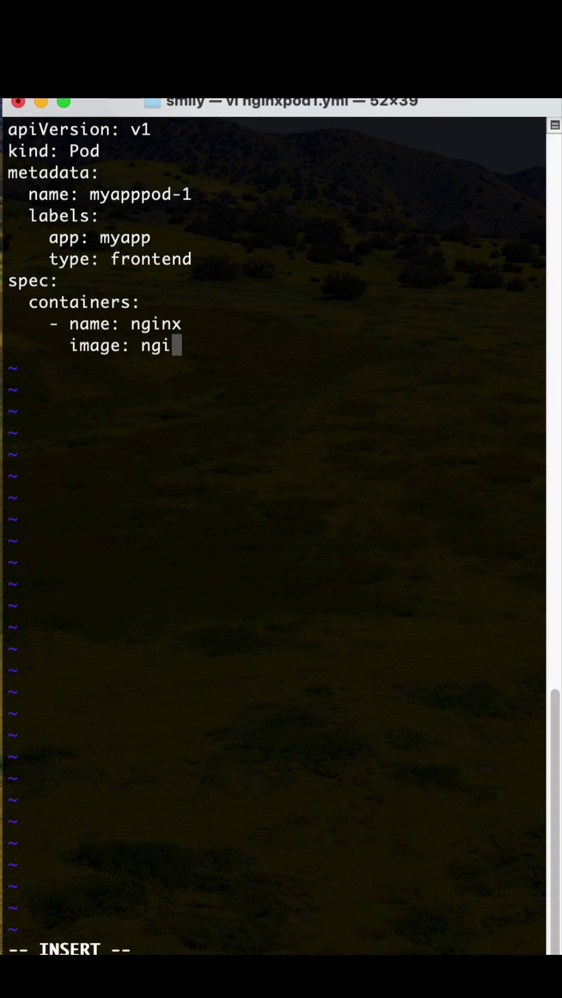
{"action": "type", "text": "nx"}
{"action": "key", "text": "Up"}
{"action": "type", "text": "-container"}
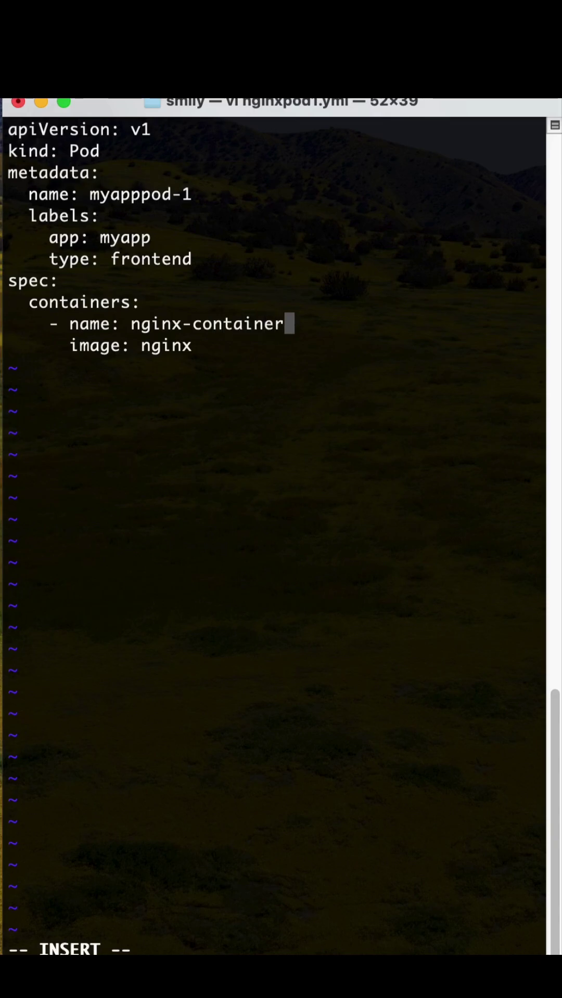
{"action": "key", "text": "Down"}
{"action": "key", "text": "Escape"}
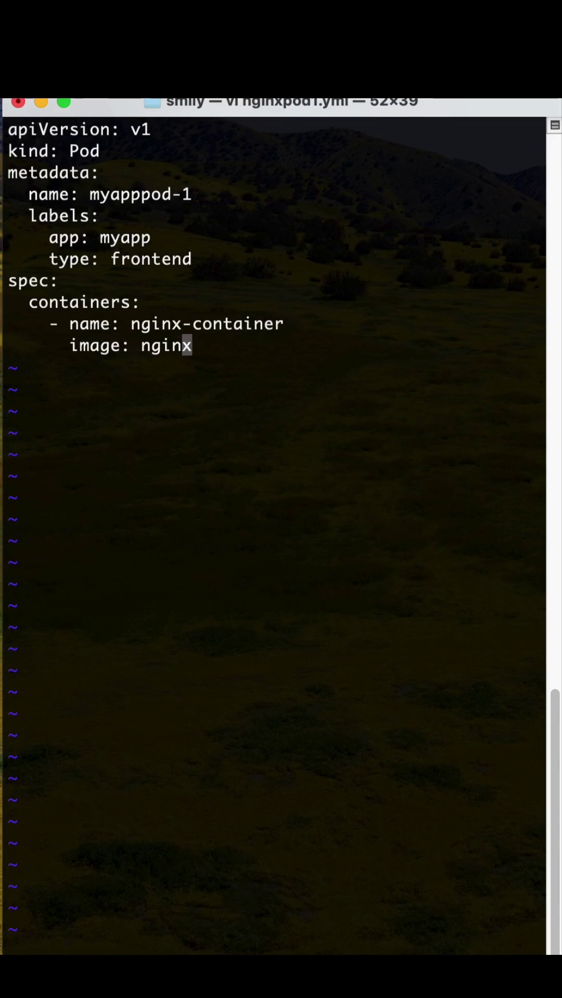
{"action": "type", "text": ":"}
{"action": "type", "text": "wq"}
- Save and quit vi with :wq, then print nginxpod1.yml with cat
{"action": "key", "text": "Return"}
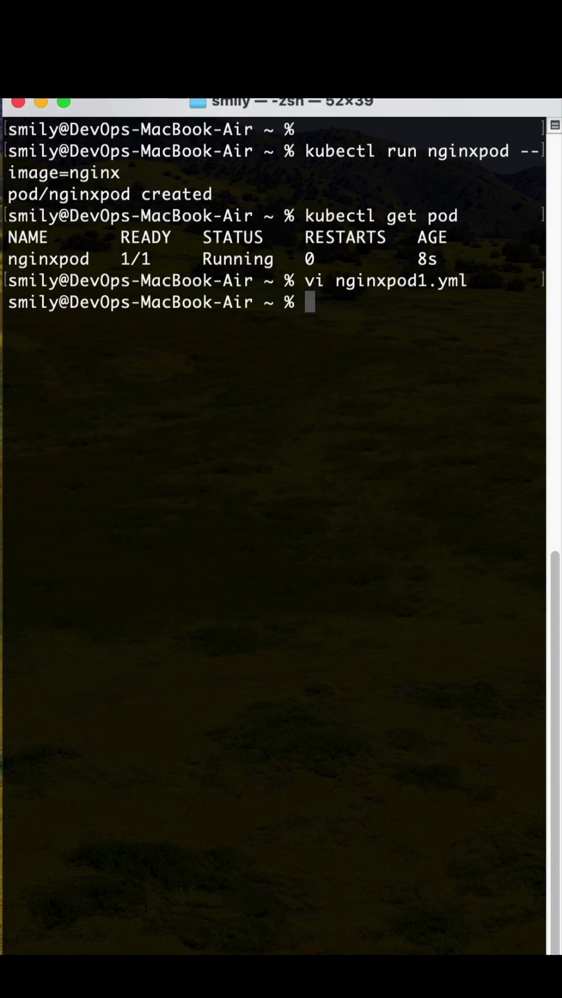
{"action": "type", "text": "cat "}
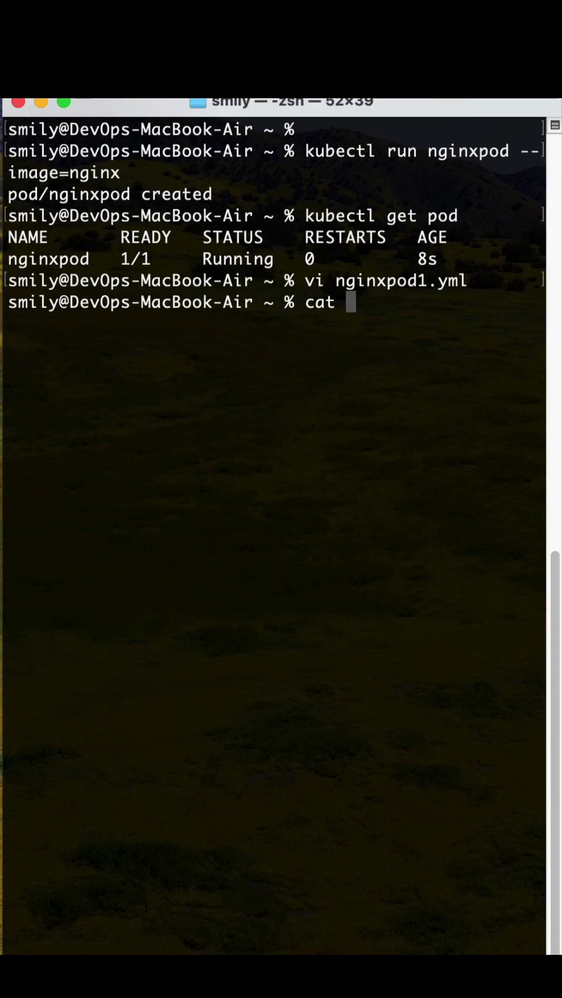
{"action": "type", "text": "nginx"}
{"action": "key", "text": "Tab"}
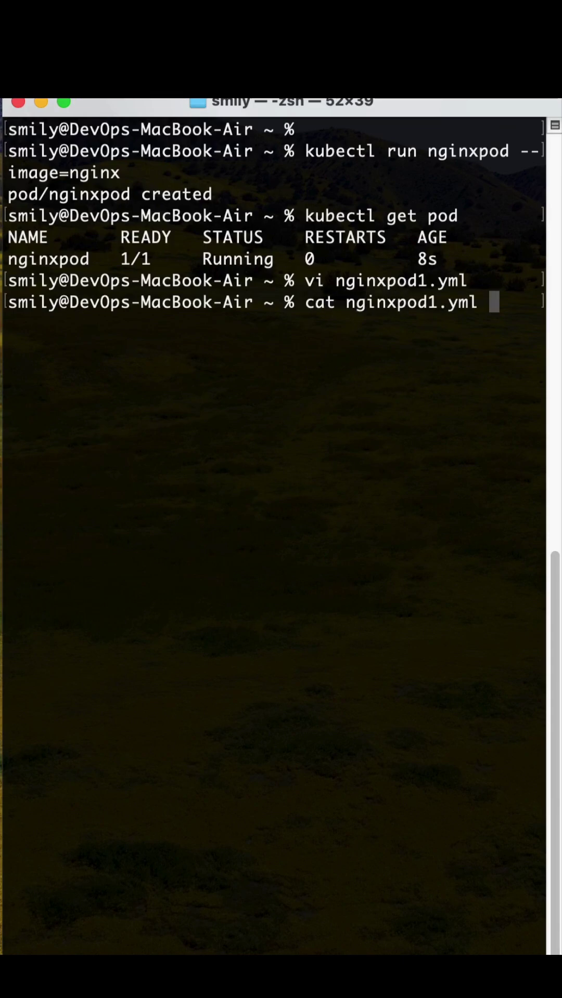
{"action": "key", "text": "Return"}
{"action": "type", "text": "k"}
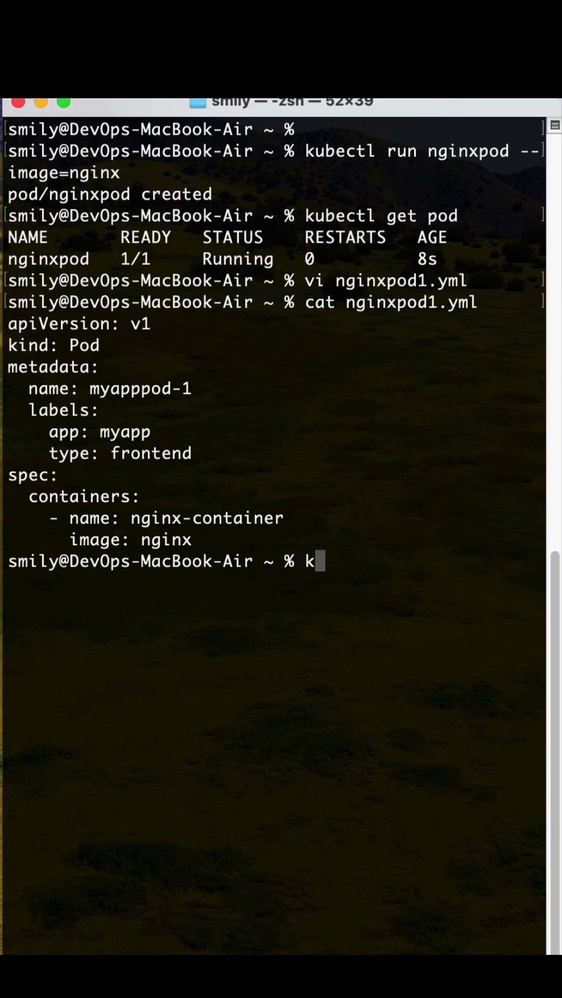
{"action": "type", "text": "ubectl create "}
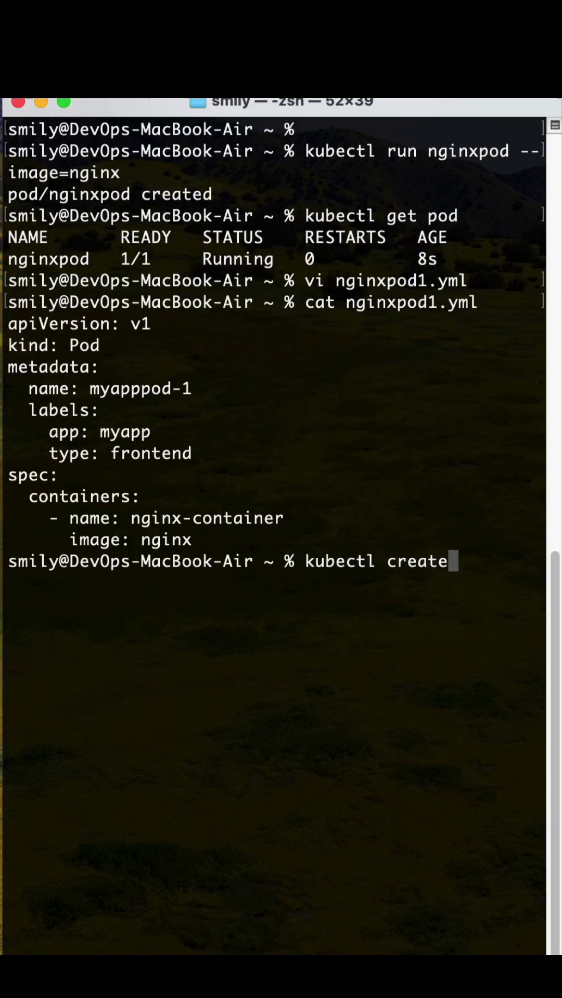
{"action": "type", "text": "-f"}
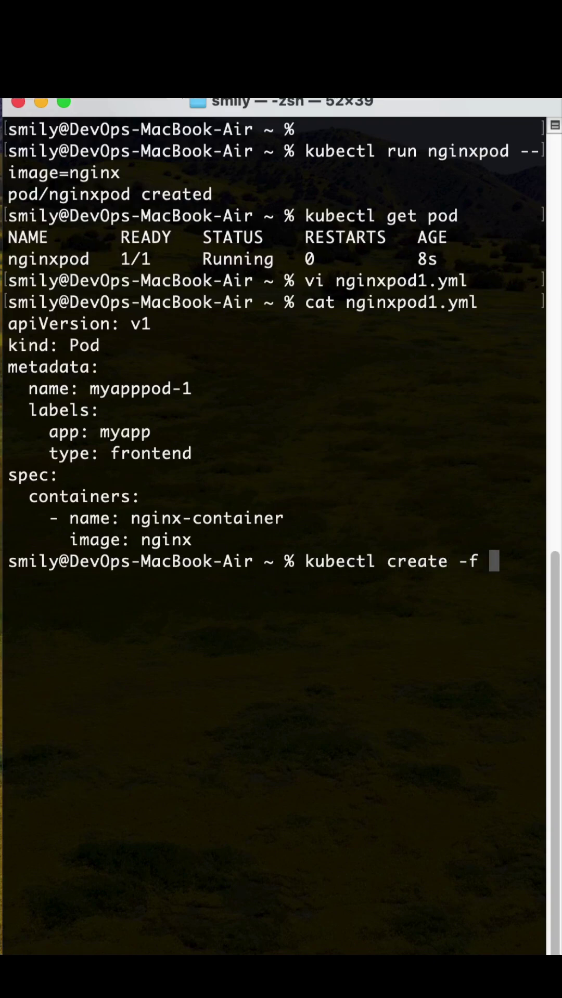
{"action": "type", "text": " ng"}
- Create myapppod-1 with kubectl create -f nginxpod1.yml and list pods showing it Running
{"action": "key", "text": "Tab"}
{"action": "key", "text": "Return"}
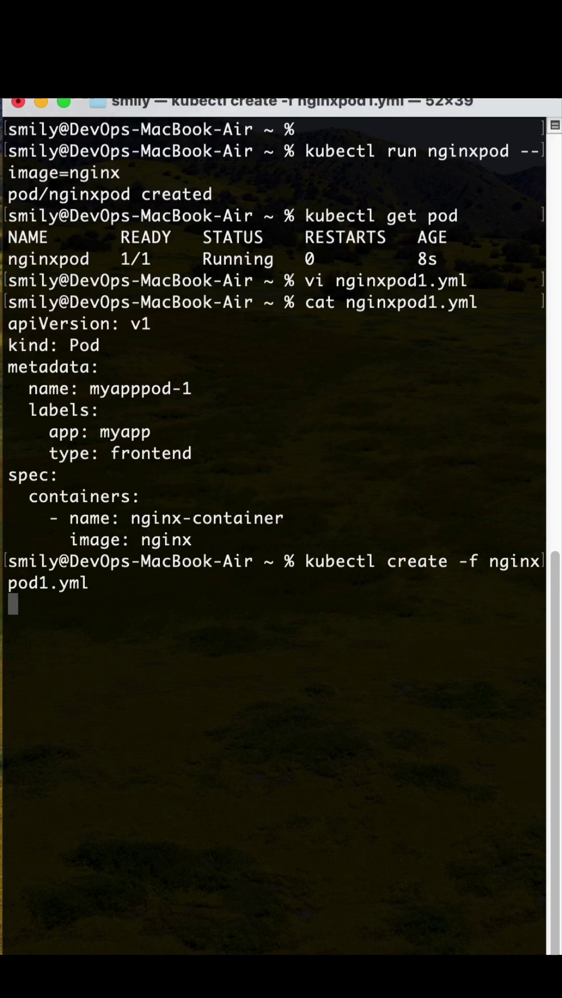
{"action": "type", "text": "kub"}
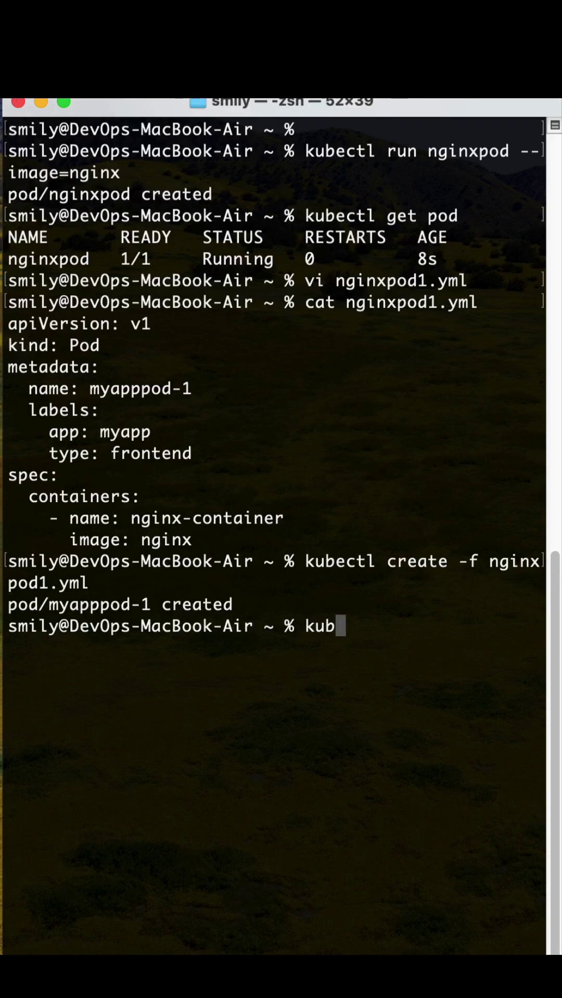
{"action": "type", "text": "ectl "}
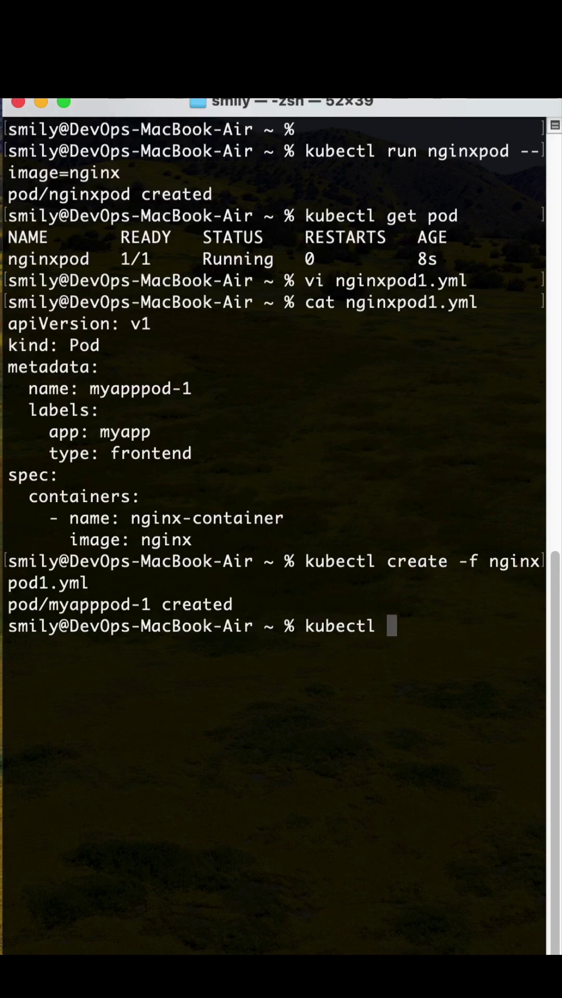
{"action": "type", "text": "get pods"}
{"action": "key", "text": "Return"}
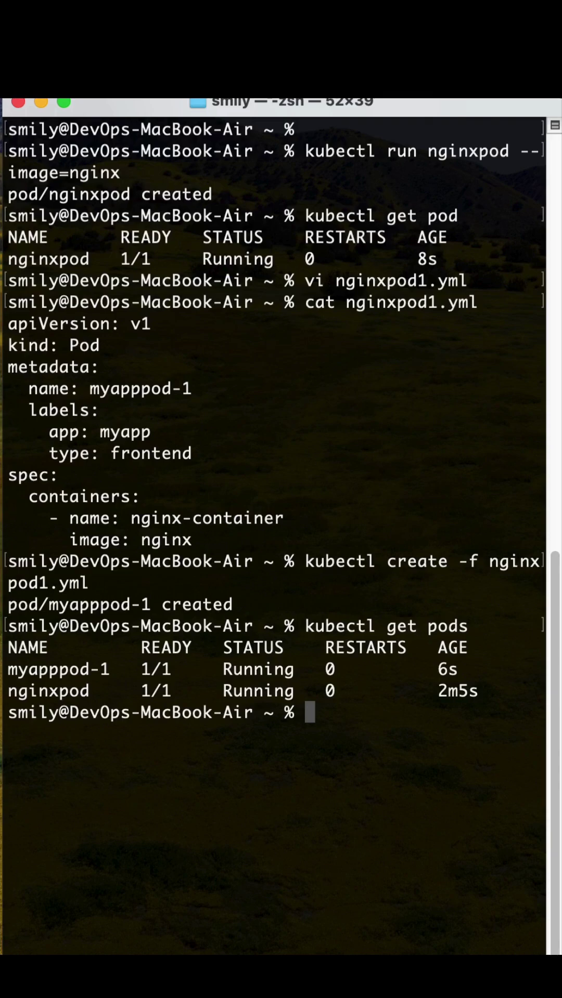
{"action": "type", "text": "kubectl "}
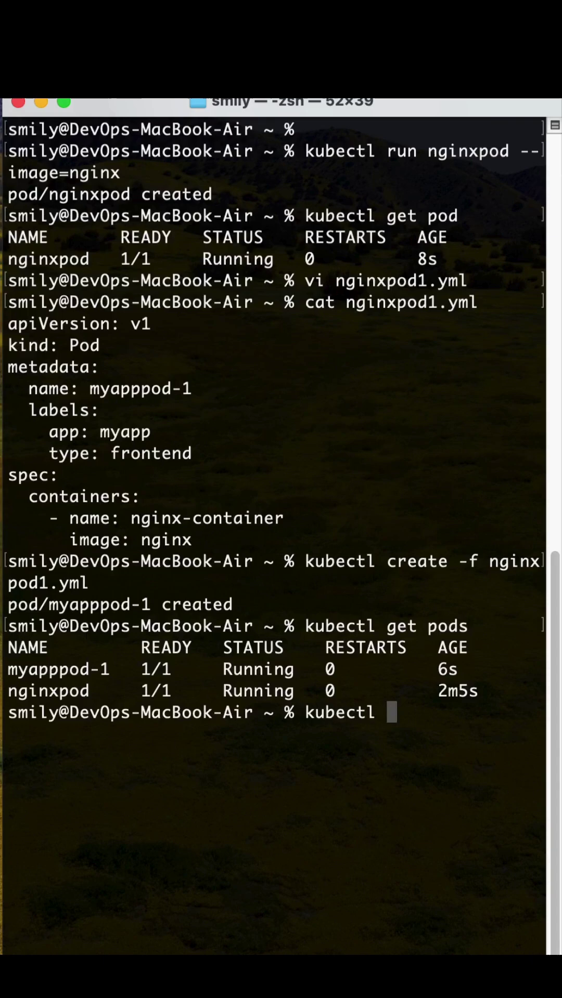
{"action": "type", "text": "logs"}
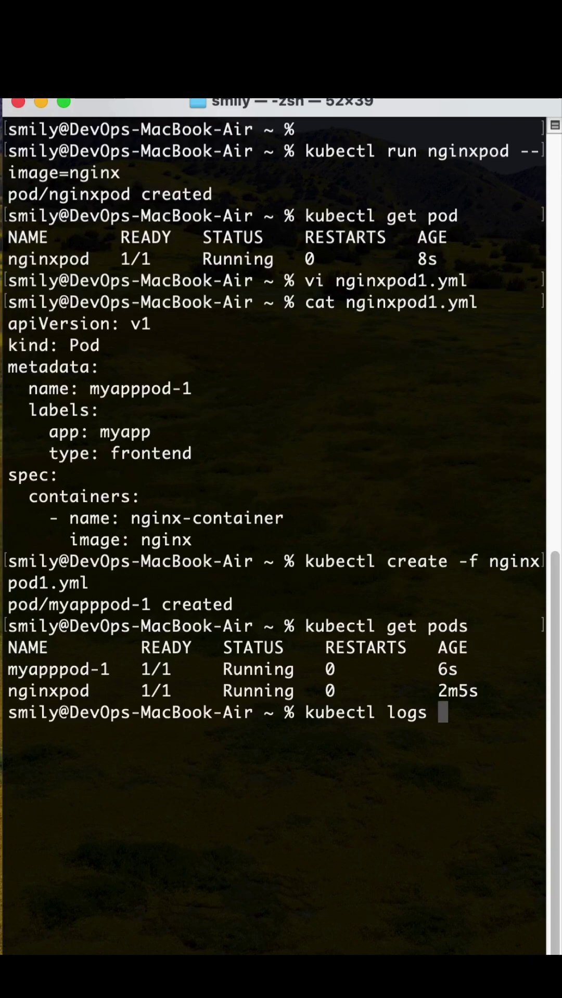
- Run kubectl logs nginxpod, pasting the pod name from the listing, to show its nginx startup log
{"action": "double_click", "coordinate": [52, 690]}
{"action": "type", "text": "nginxpod"}
{"action": "key", "text": "Return"}
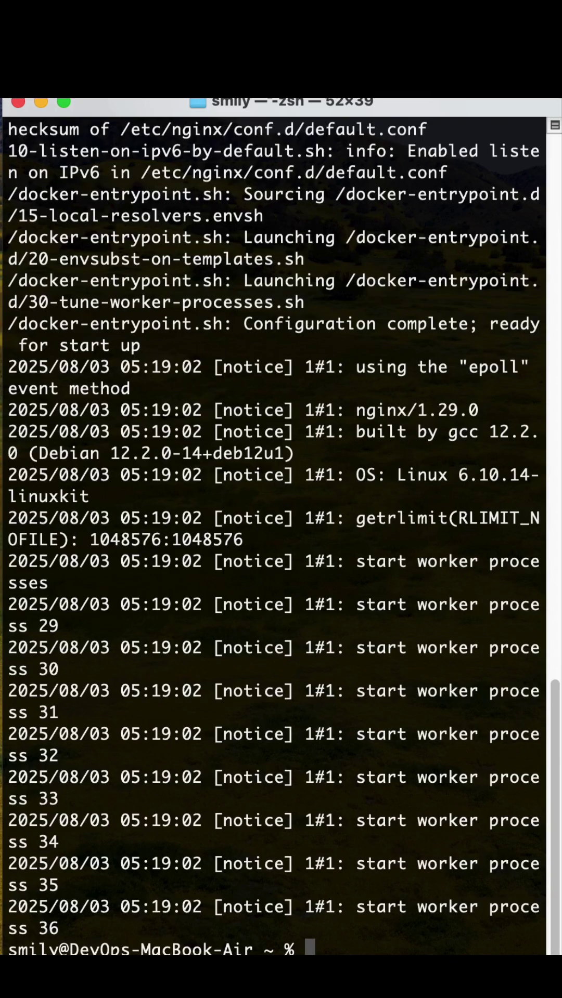
{"action": "scroll", "coordinate": [281, 539], "scroll_direction": "up", "scroll_amount": 5}
{"action": "scroll", "coordinate": [280, 539], "scroll_direction": "up", "scroll_amount": 3}
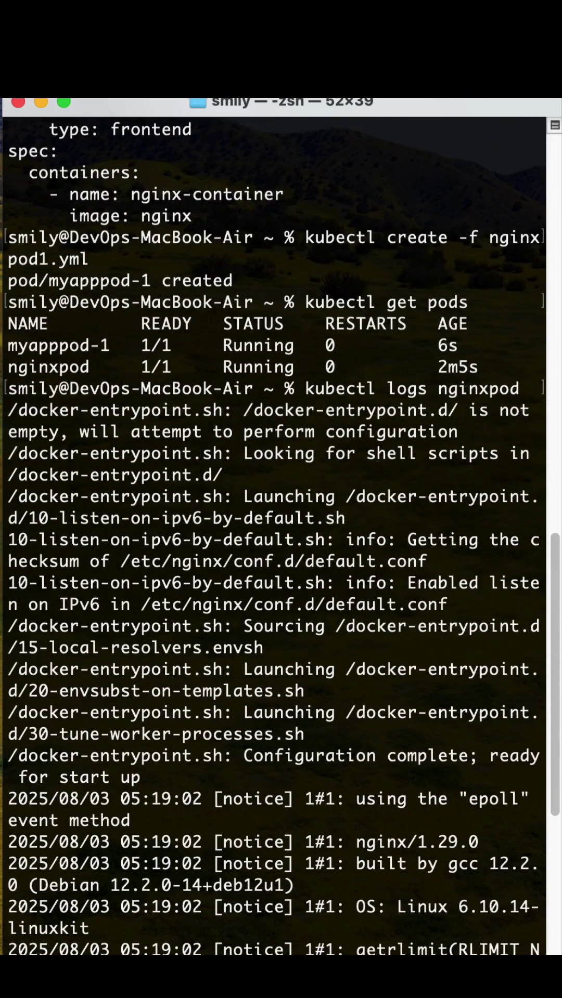
{"action": "scroll", "coordinate": [485, 827], "scroll_direction": "down", "scroll_amount": 3}
{"action": "scroll", "coordinate": [485, 827], "scroll_direction": "down", "scroll_amount": 5}
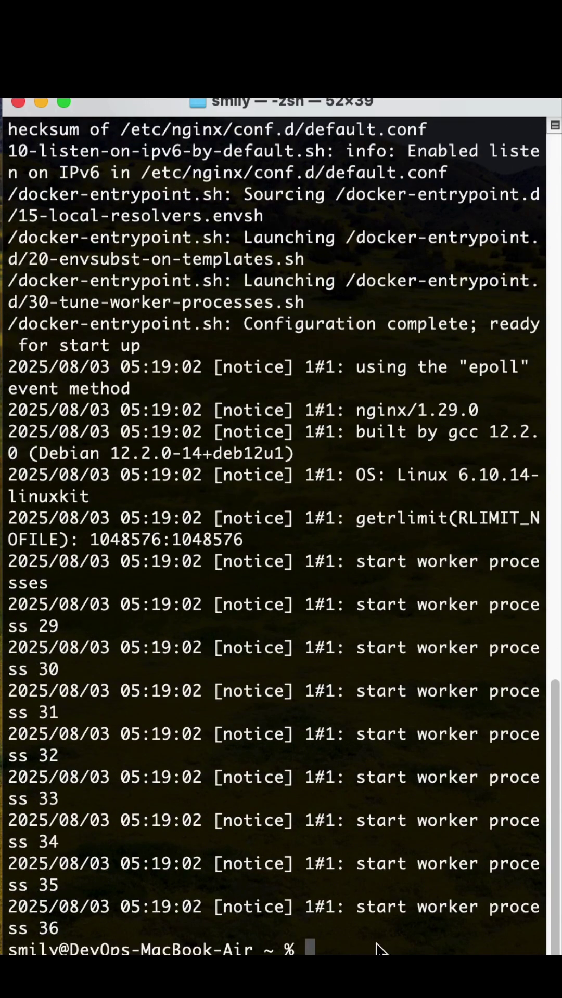
{"action": "type", "text": "k"}
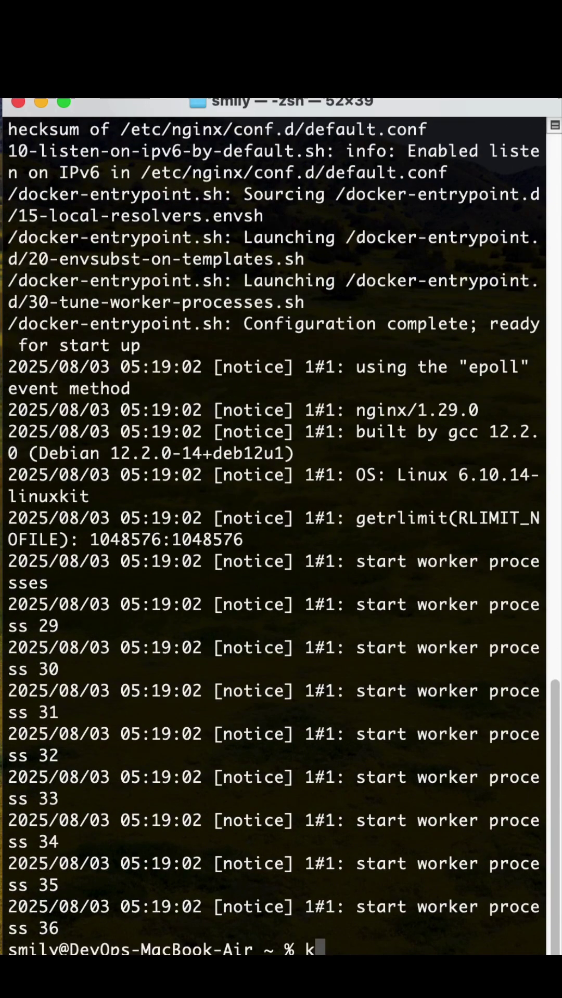